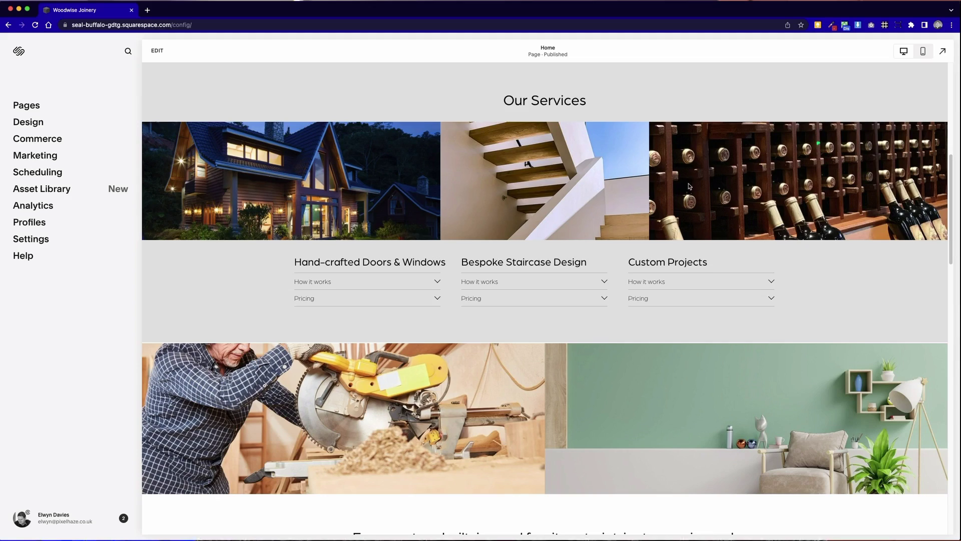
scroll(530, 249, "up", 3)
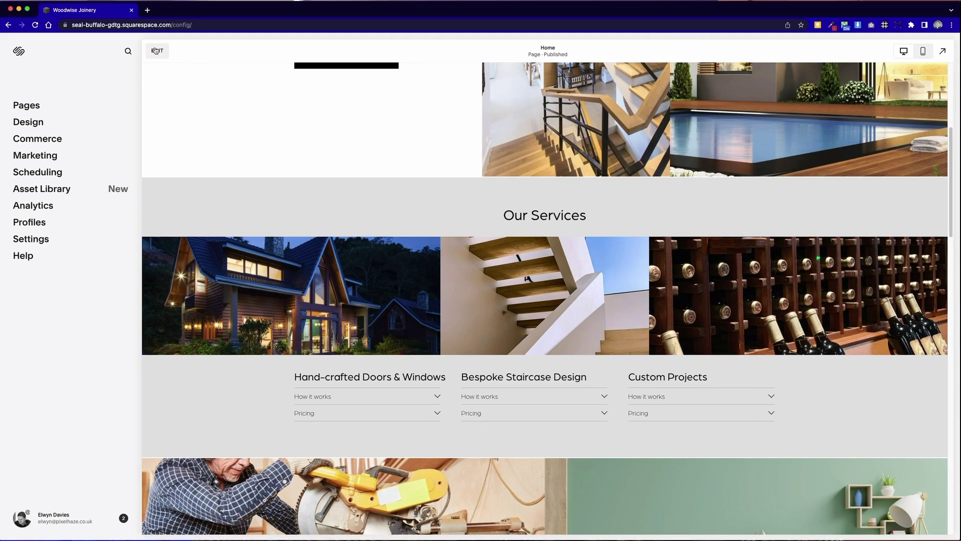
Enter edit mode on the Home page and save the Our Services section with the heart icon
left_click(158, 52)
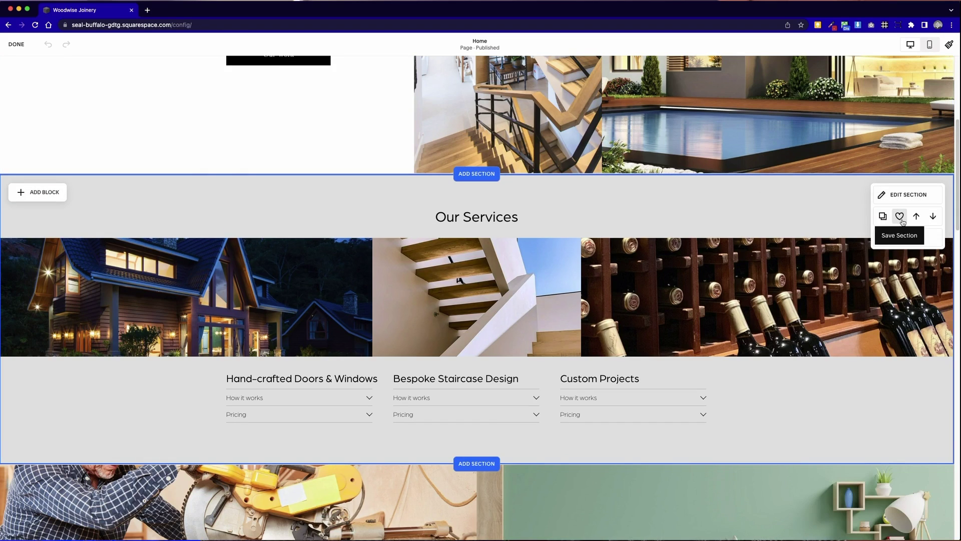
left_click(900, 217)
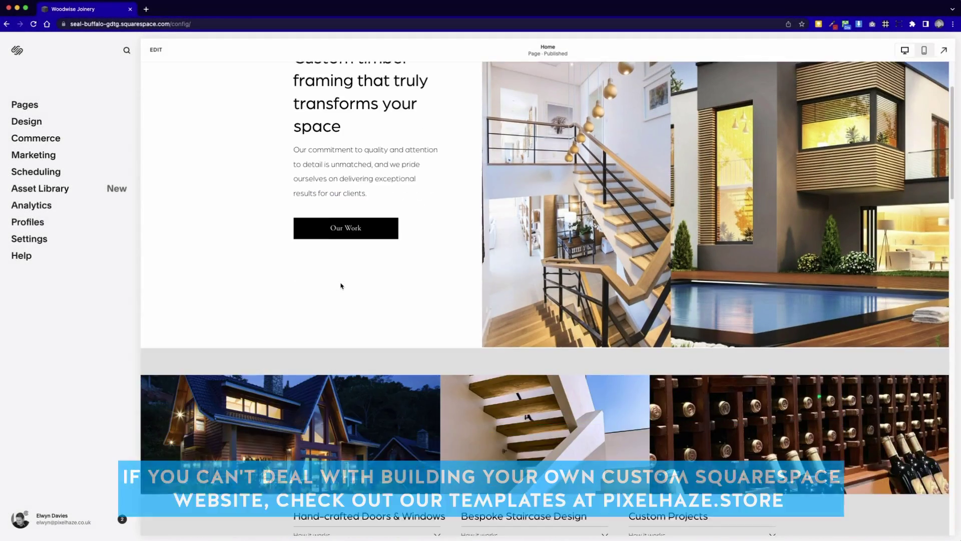
scroll(434, 236, "down", 6)
scroll(343, 287, "down", 1)
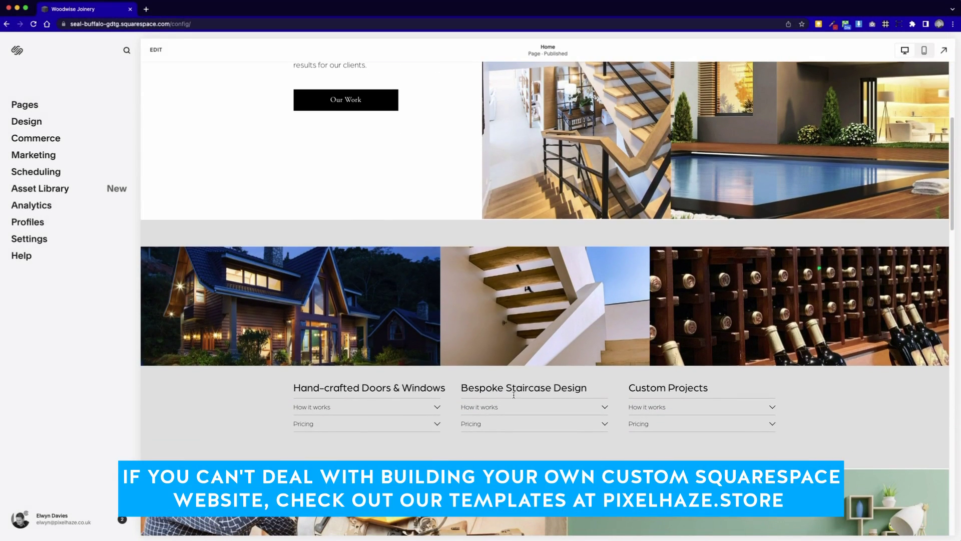
Test the Bespoke Staircase Design and Custom Projects accordions, then enter Home page editing
left_click(603, 410)
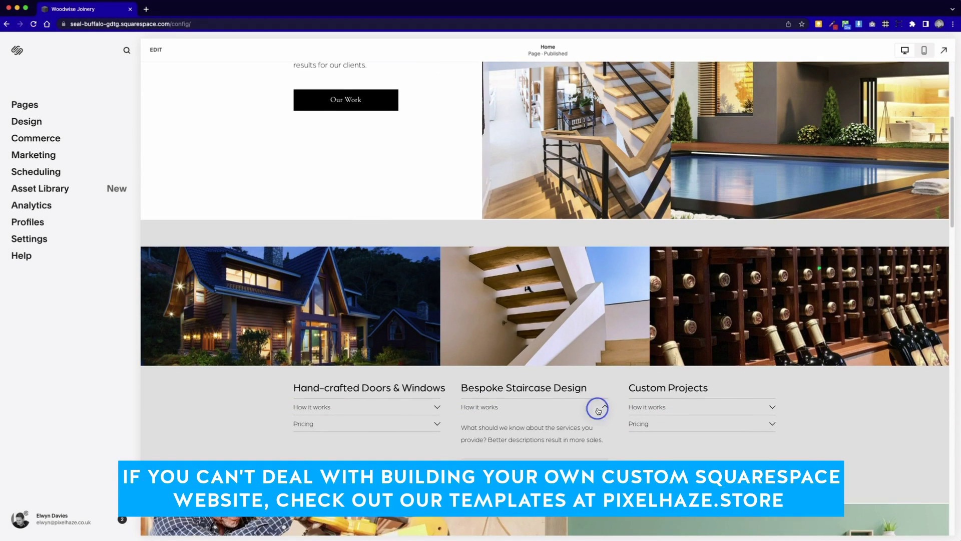
left_click(603, 410)
left_click(775, 410)
left_click(774, 410)
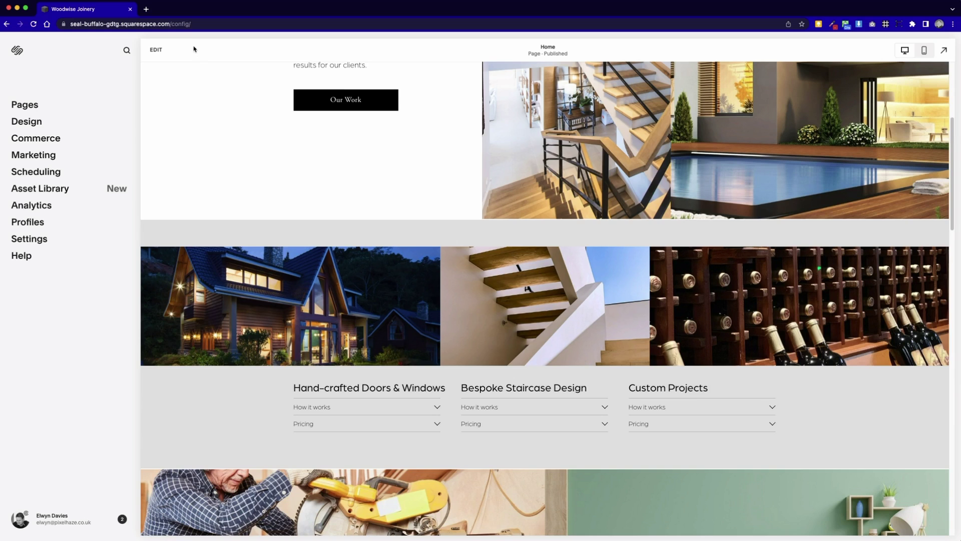
left_click(157, 50)
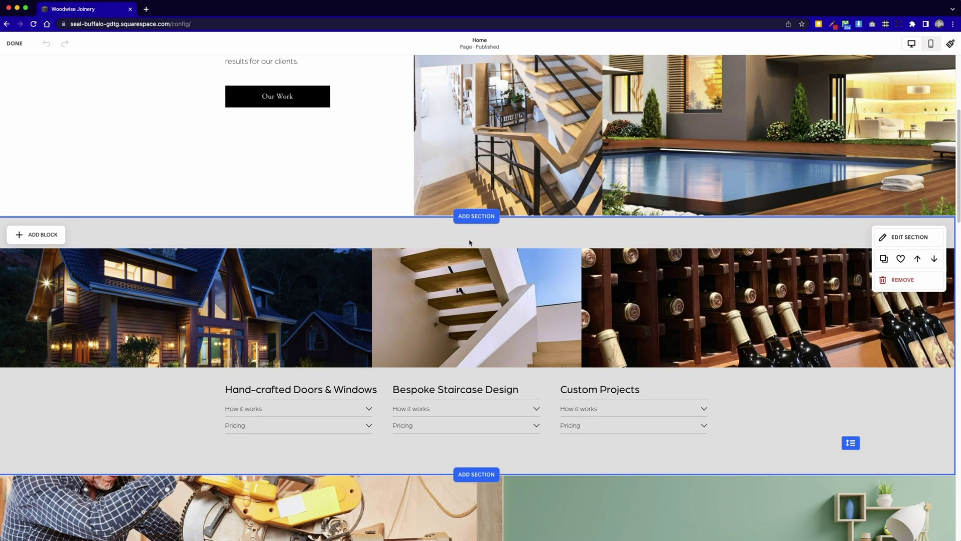
Select the services blocks, extend the section's bottom edge, and shift the images and accordions lower
mouse_move(434, 379)
left_click(181, 459)
left_click_drag(180, 459, 662, 295)
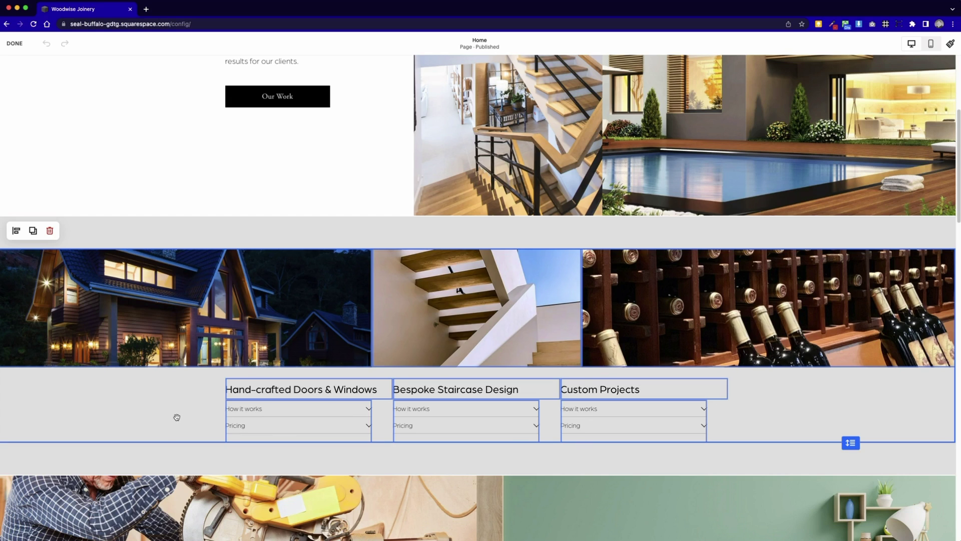
left_click(789, 444)
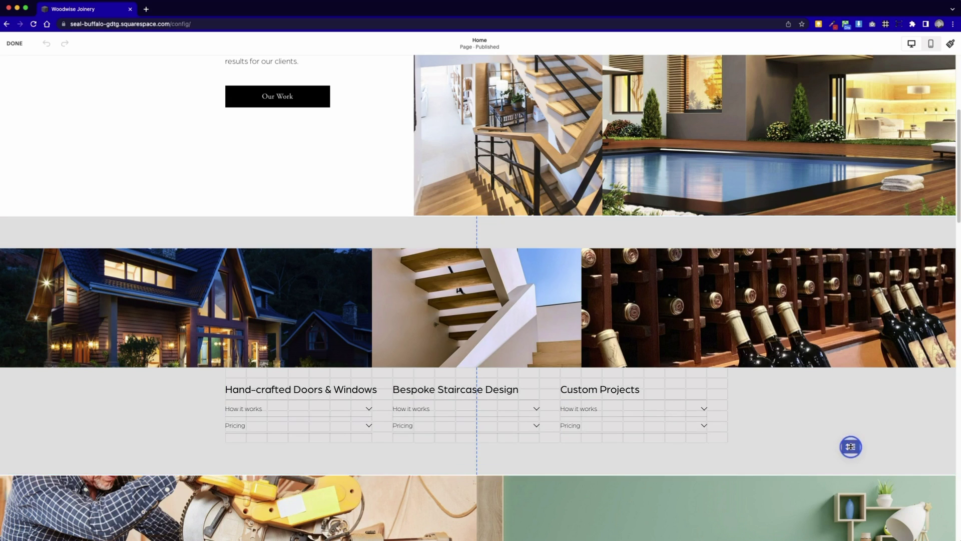
left_click_drag(851, 442, 850, 486)
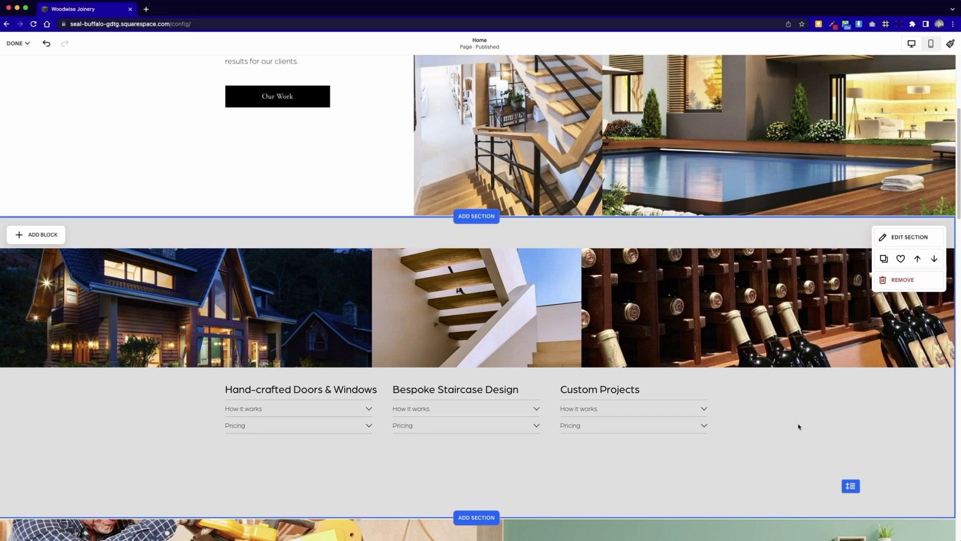
left_click_drag(815, 443, 180, 282)
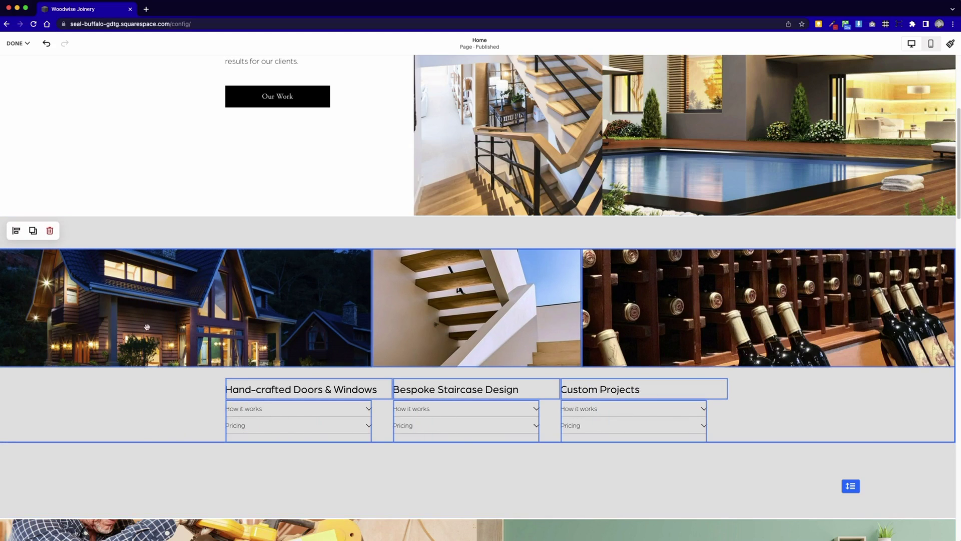
mouse_move(464, 268)
left_mouse_down()
mouse_move(463, 317)
mouse_move(466, 300)
left_mouse_up()
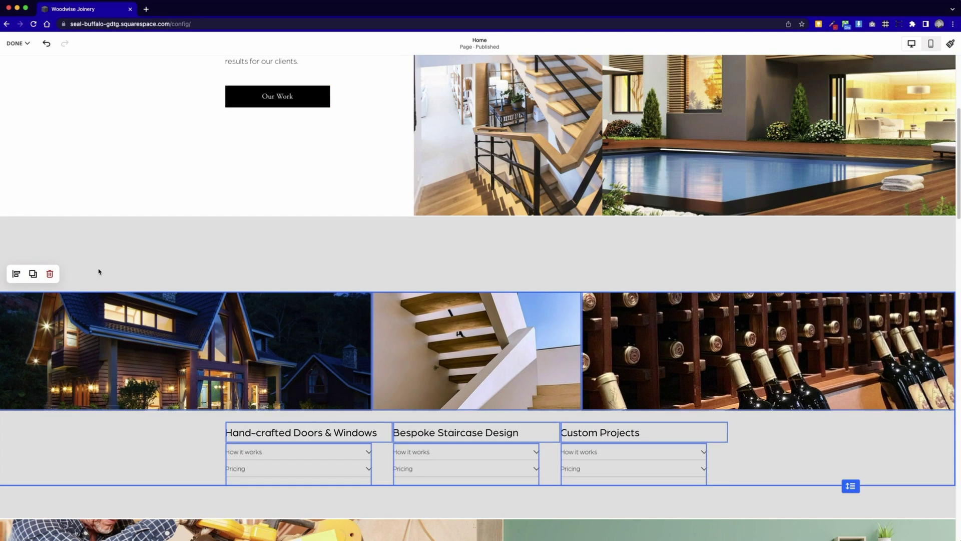
Add a new Text block to the services section
left_click(22, 254)
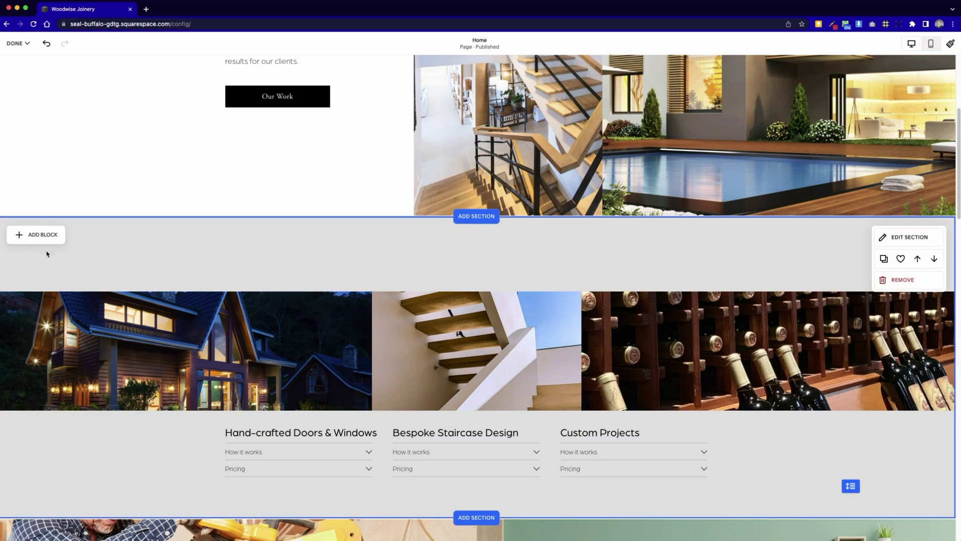
left_click(20, 237)
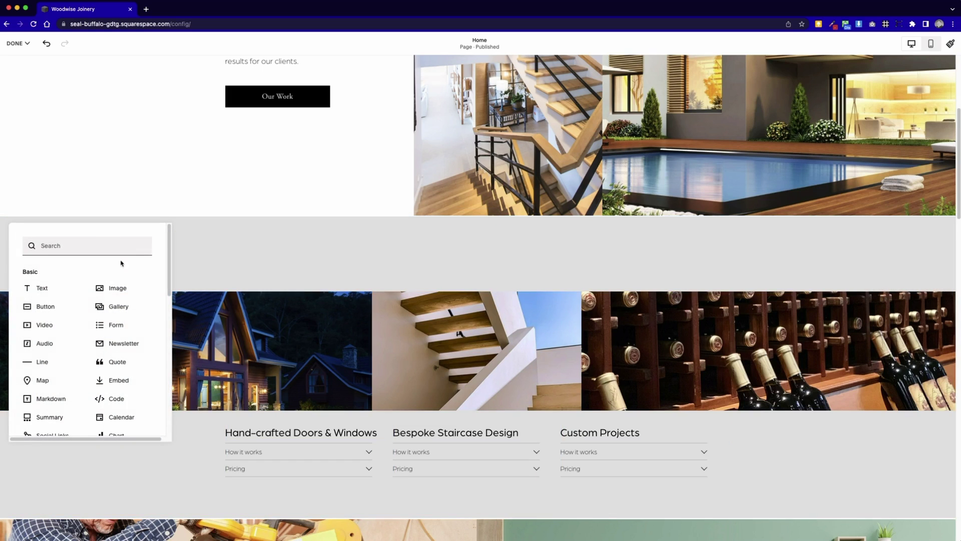
left_click(42, 288)
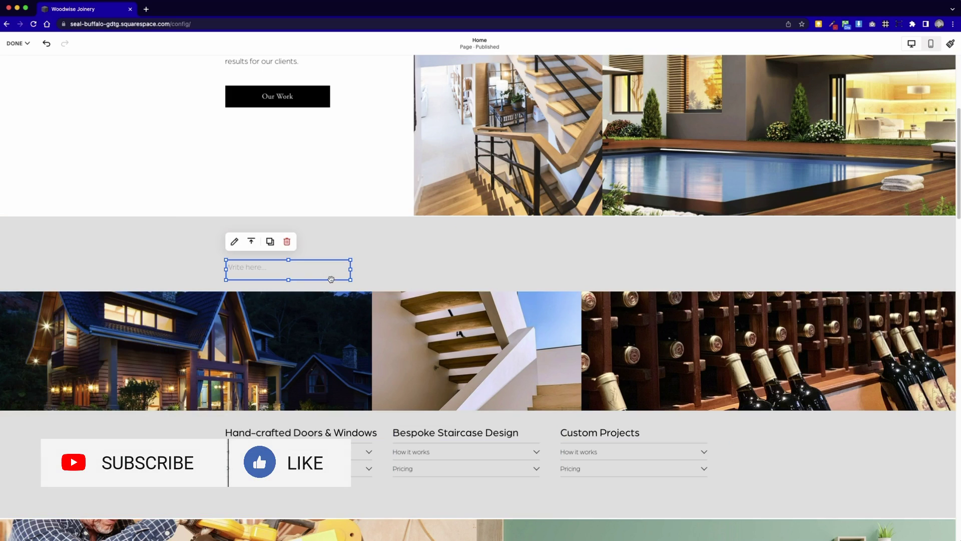
left_click(294, 267)
Stretch the text block across all three accordion columns above the images
left_click(405, 273)
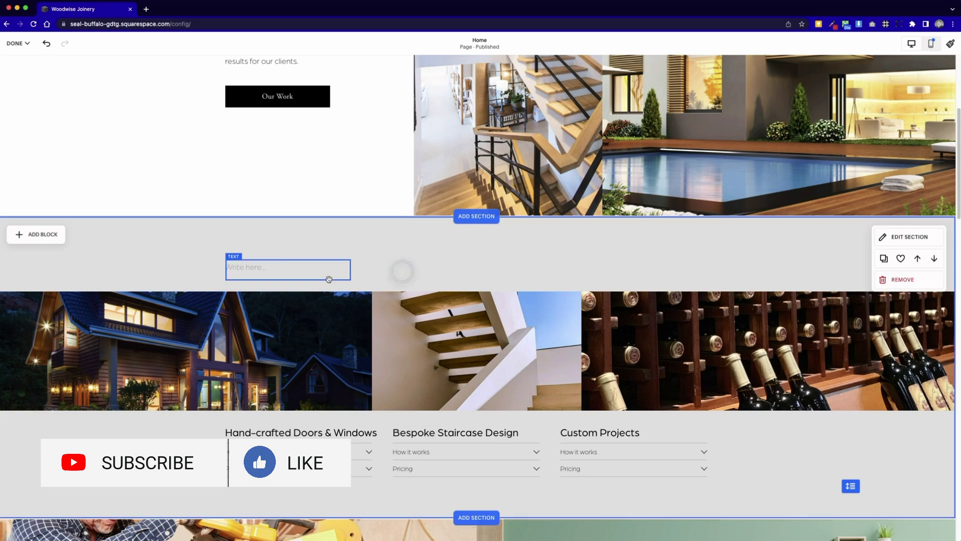
mouse_move(318, 278)
left_mouse_down()
mouse_move(560, 273)
mouse_move(501, 281)
left_mouse_up()
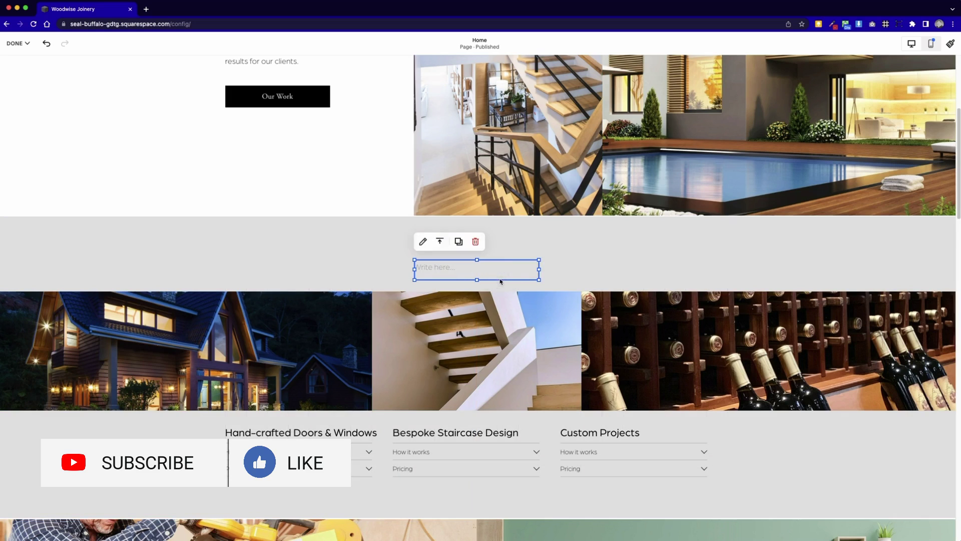
left_click_drag(415, 269, 310, 270)
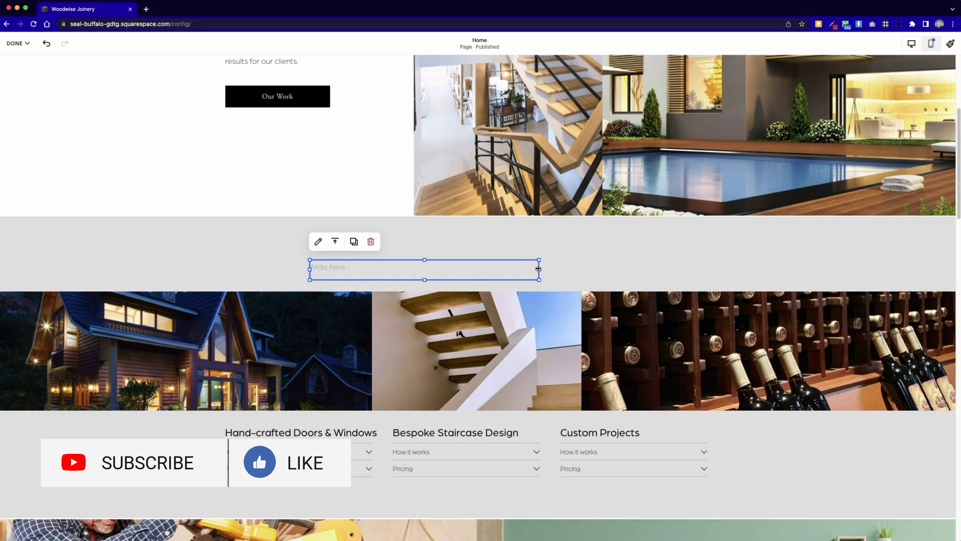
left_click_drag(535, 268, 654, 274)
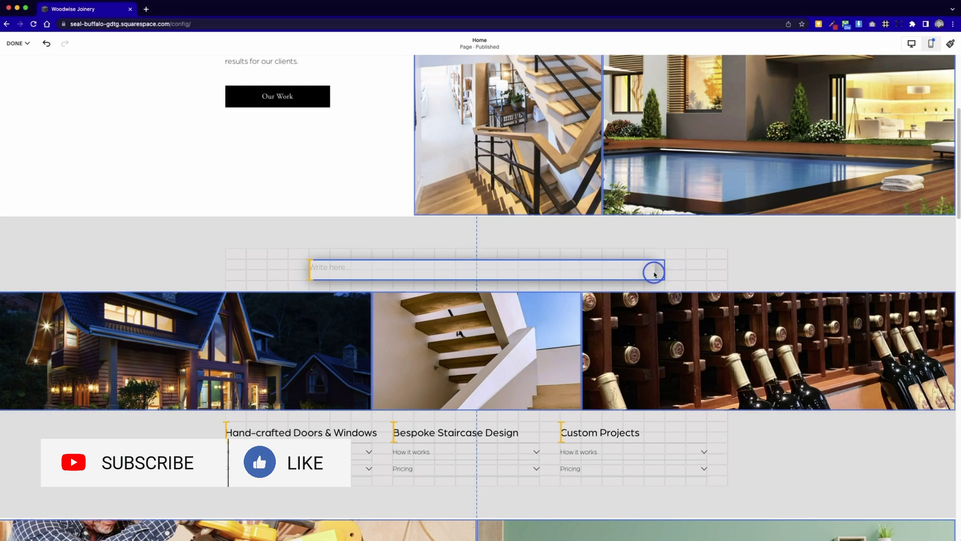
left_click_drag(655, 274, 646, 273)
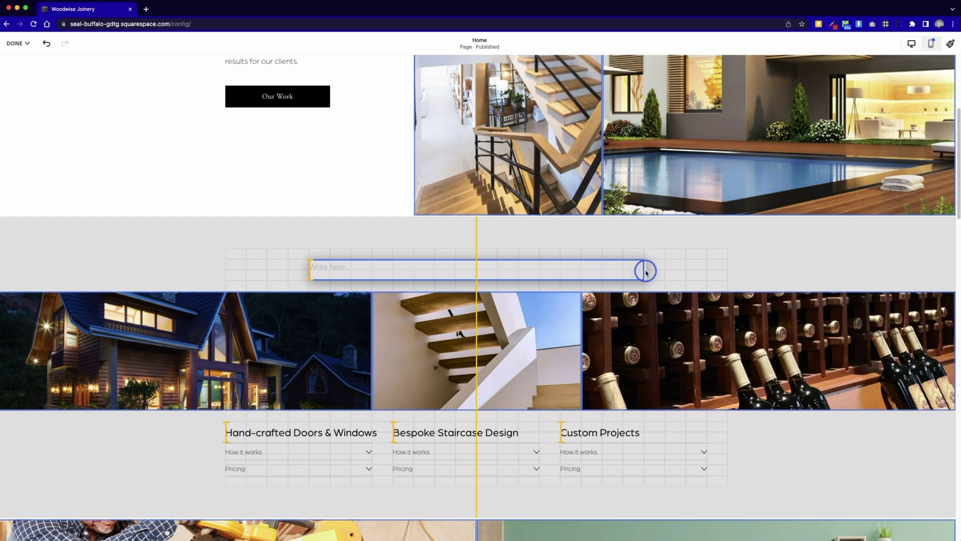
left_click_drag(646, 273, 728, 270)
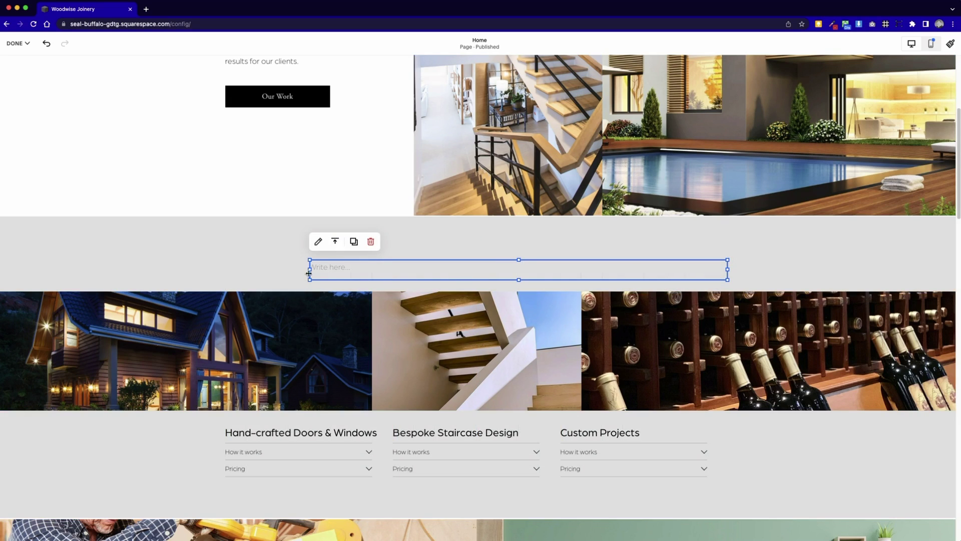
left_click_drag(309, 273, 225, 271)
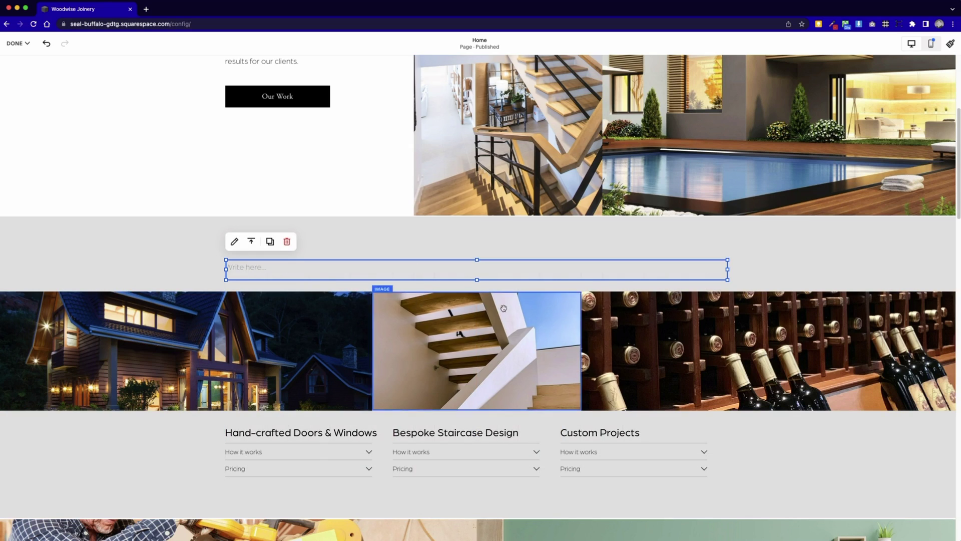
left_click(318, 269)
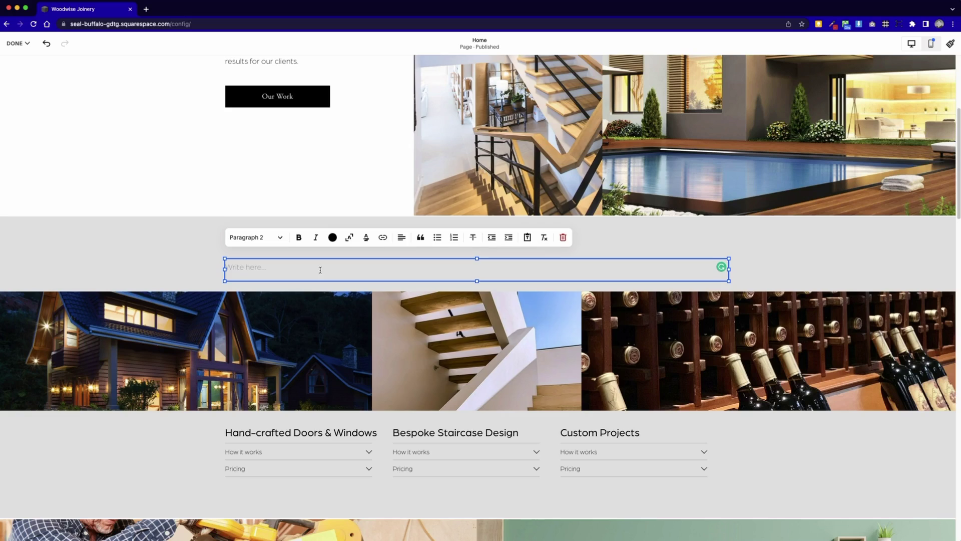
Add a centre-aligned 'Our Services' heading in Heading 3 style
left_click(402, 238)
left_click(402, 260)
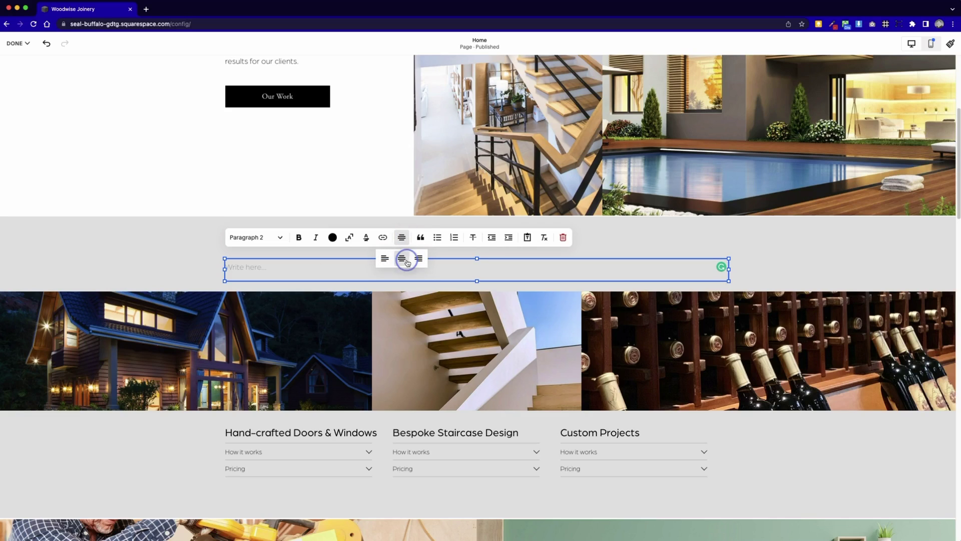
scroll(359, 277, "down", 2)
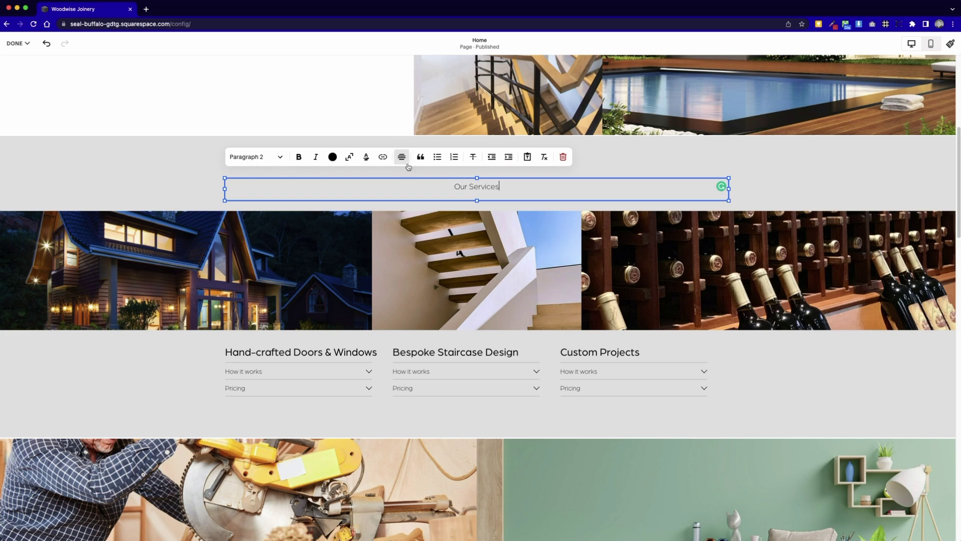
left_click(280, 156)
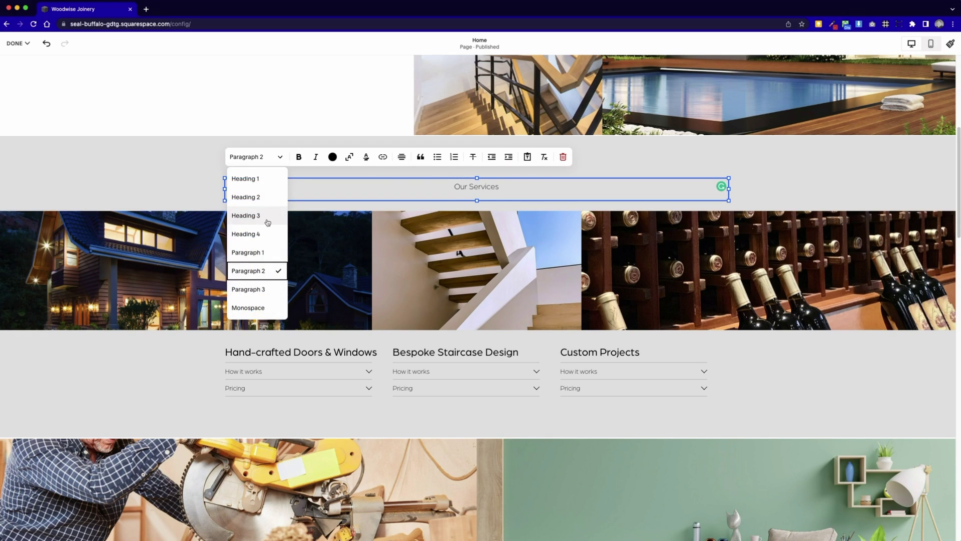
left_click(268, 218)
left_click(158, 173)
mouse_move(455, 424)
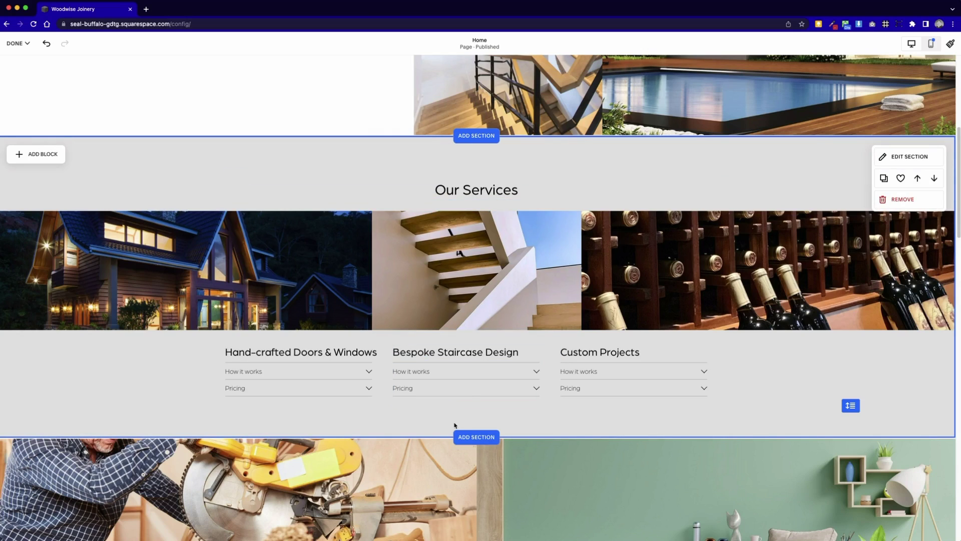
Move the Our Services heading up and place the images and accordions just beneath it
left_click_drag(493, 190, 495, 179)
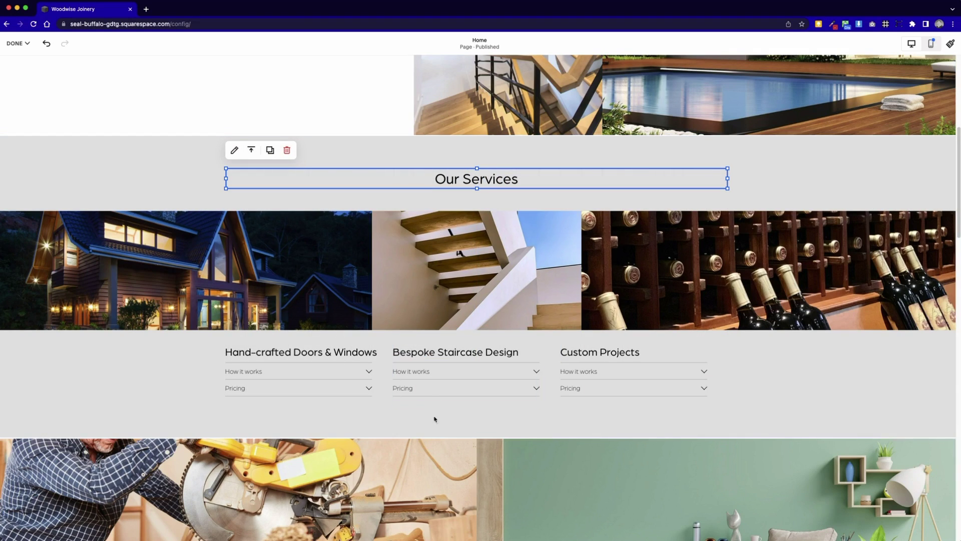
left_click(252, 423)
left_click_drag(471, 276, 471, 256)
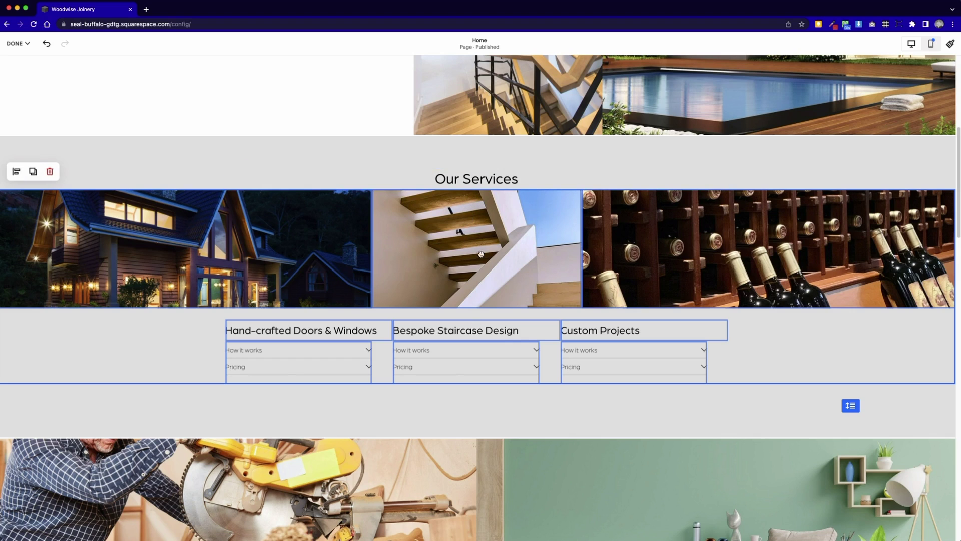
left_click_drag(480, 224, 497, 223)
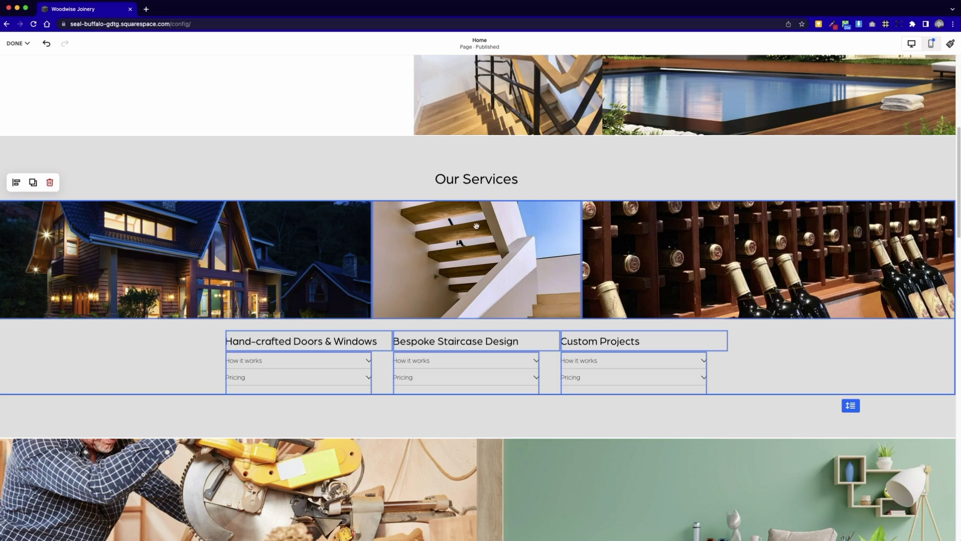
Shorten the Our Services section, check the heading and accordion placements, and save the page
left_click(713, 430)
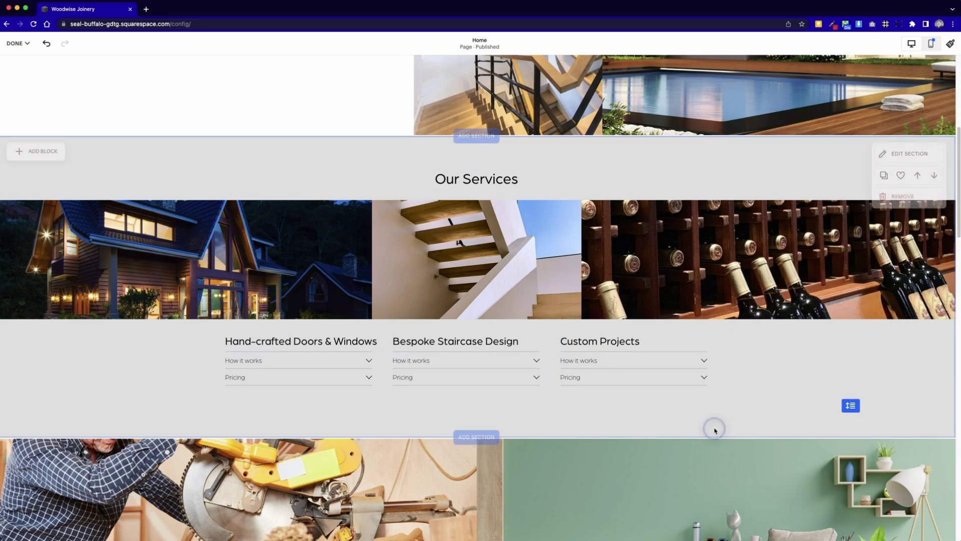
left_click_drag(847, 406, 856, 353)
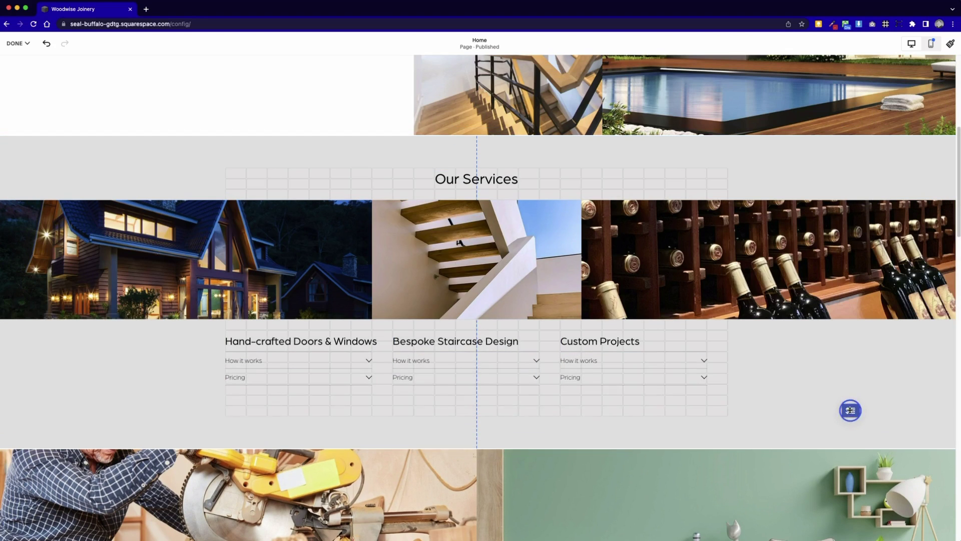
left_click_drag(851, 394, 840, 376)
mouse_move(562, 323)
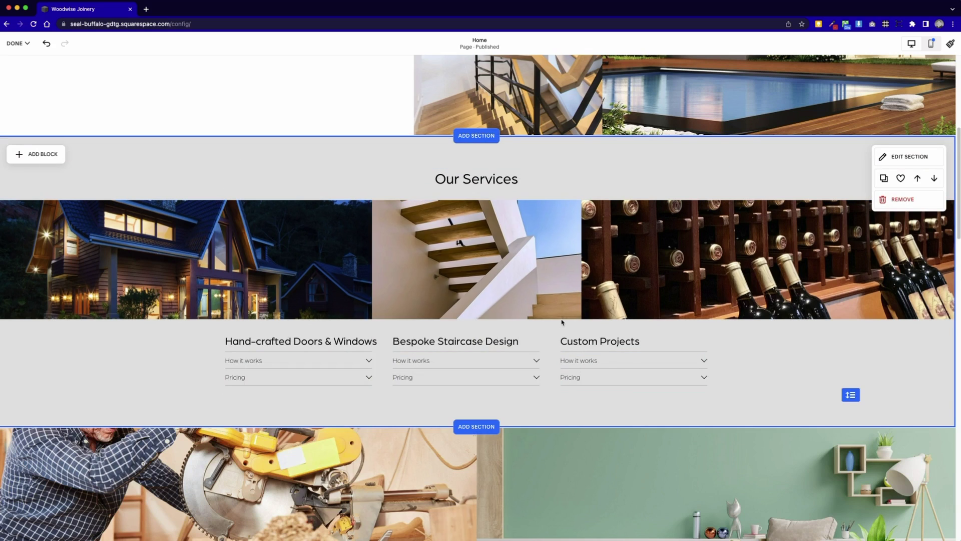
left_click(505, 173)
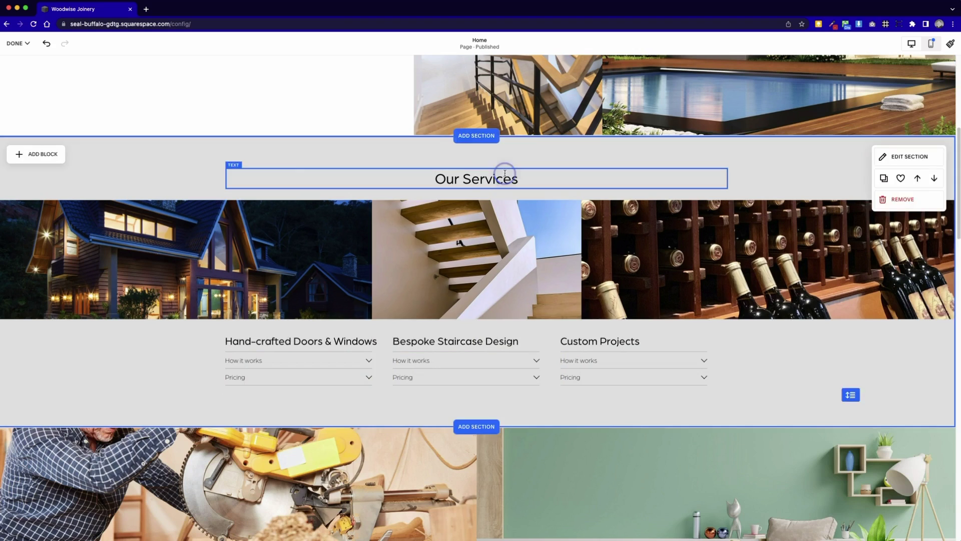
left_click(496, 383)
left_click(323, 380)
left_click(634, 379)
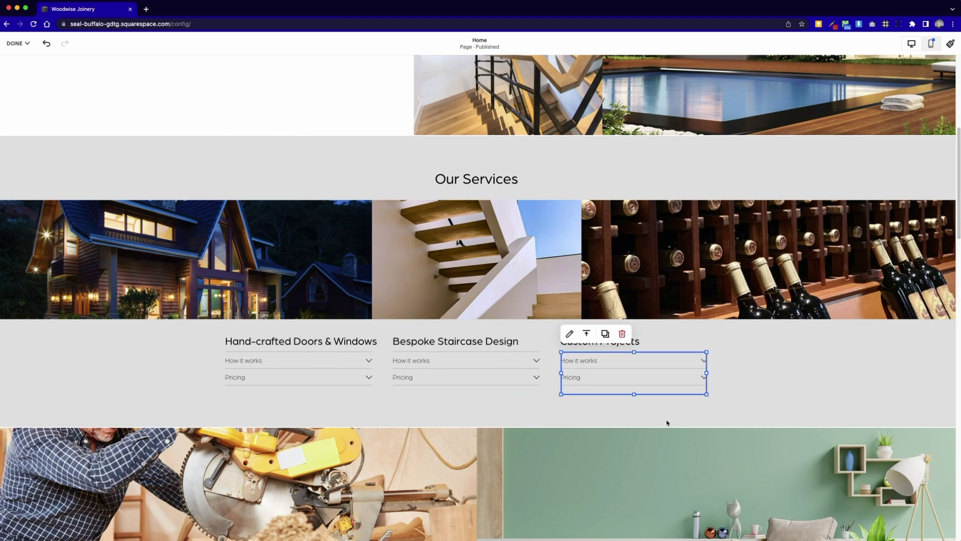
left_click(803, 406)
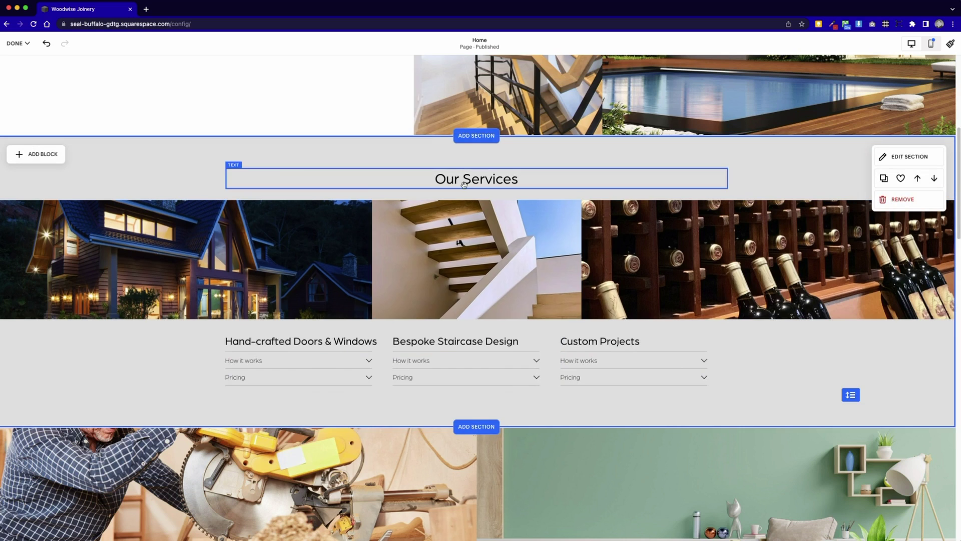
left_click(18, 43)
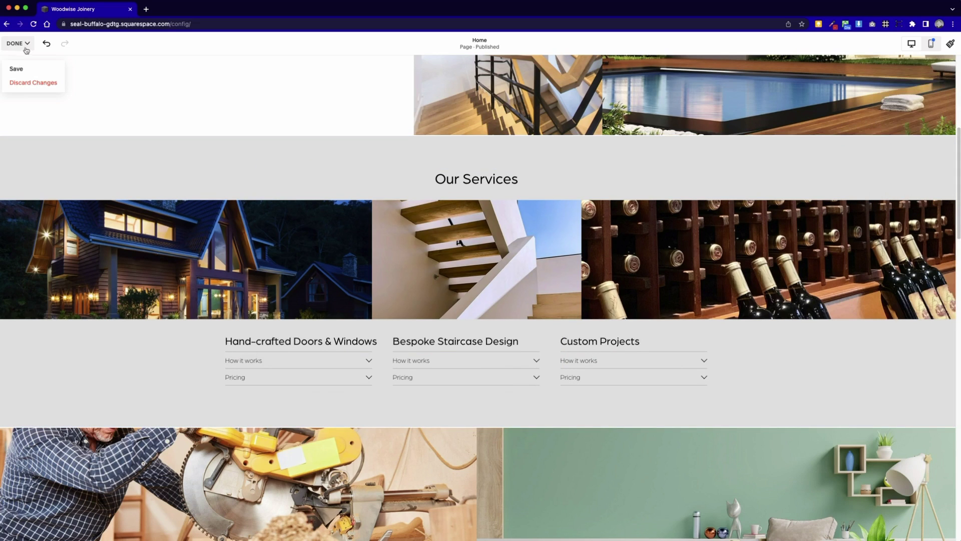
left_click(25, 69)
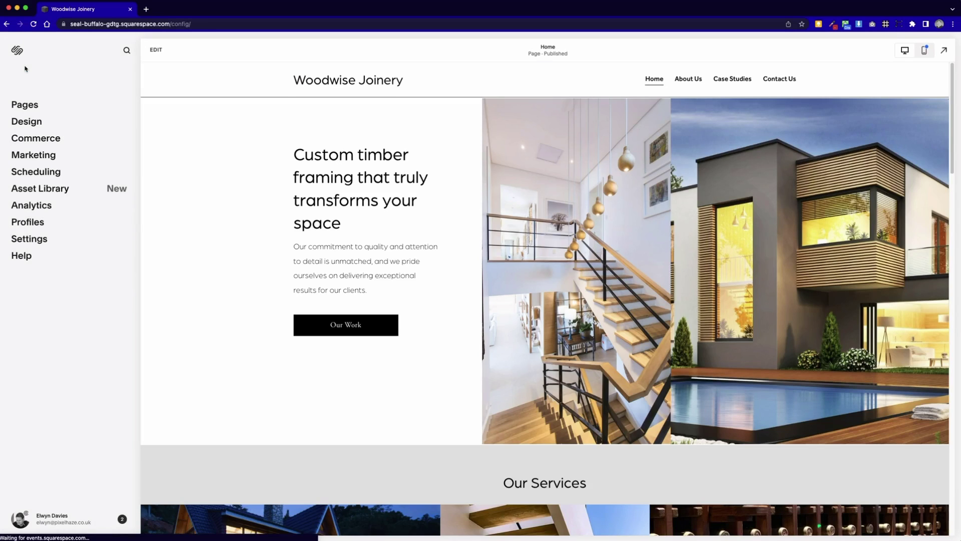
scroll(607, 343, "down", 2)
scroll(607, 343, "down", 3)
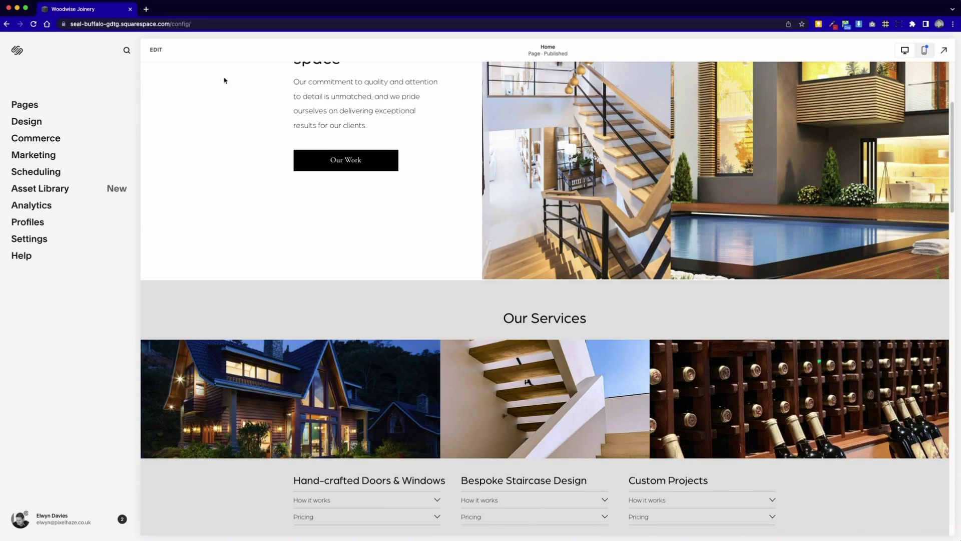
Reopen Home page editing, narrow the browser window to test reflow, then restore full width
left_click(155, 50)
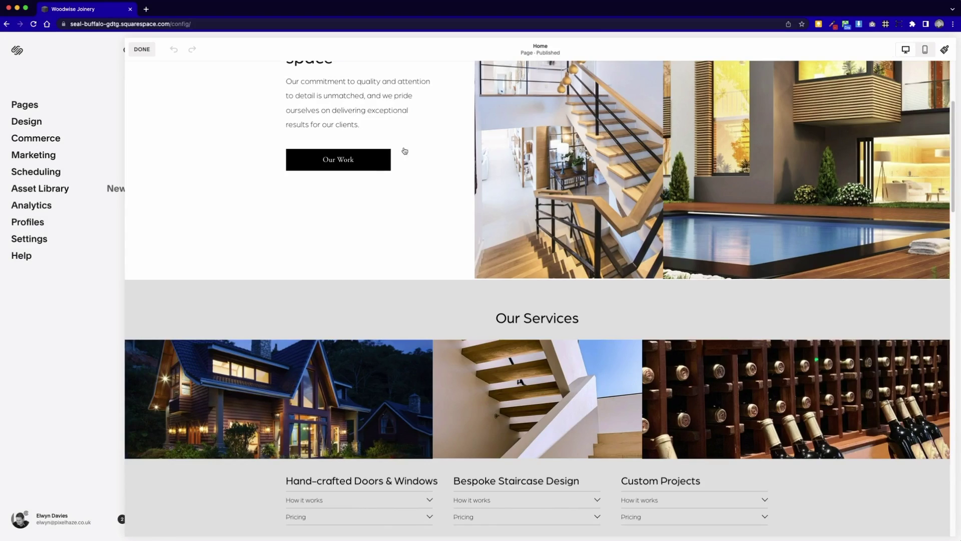
scroll(556, 286, "down", 1)
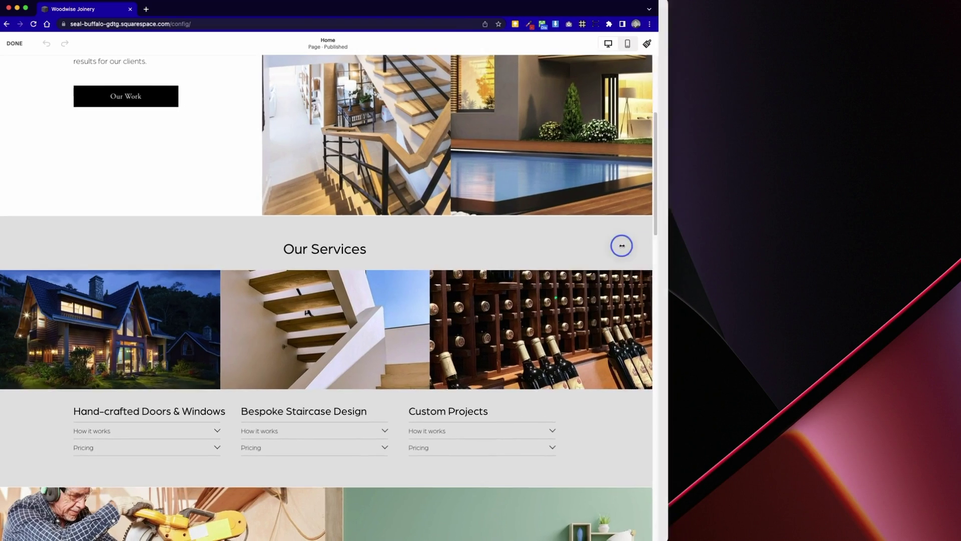
left_click_drag(621, 246, 471, 242)
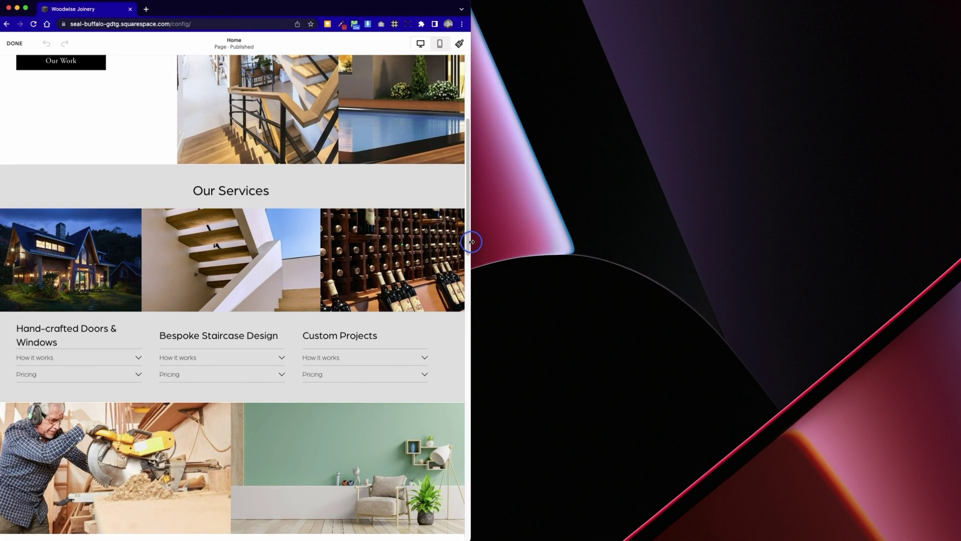
mouse_move(457, 242)
left_mouse_down()
mouse_move(290, 223)
mouse_move(956, 225)
left_mouse_up()
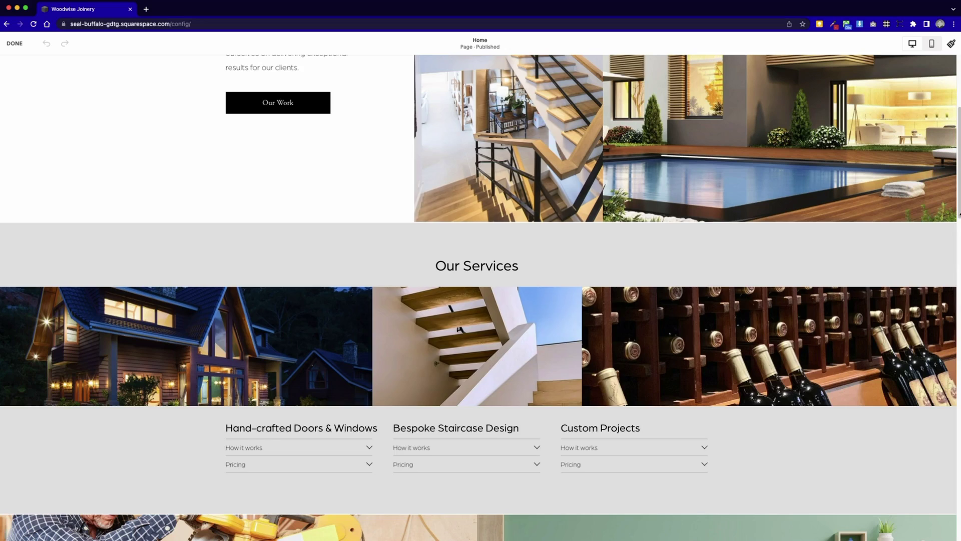
In mobile view, move the Our Services heading to the section top, with the house image beneath
left_click(932, 43)
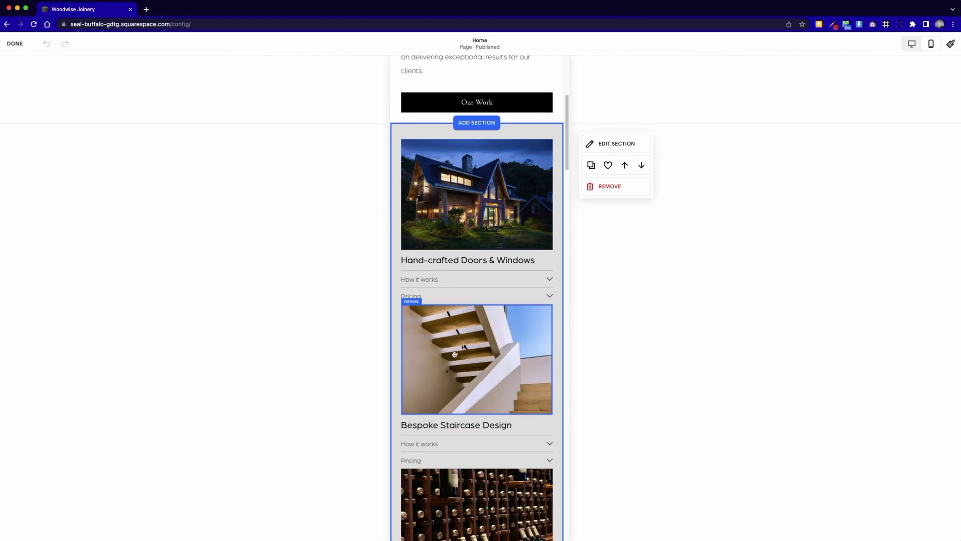
scroll(530, 358, "up", 6)
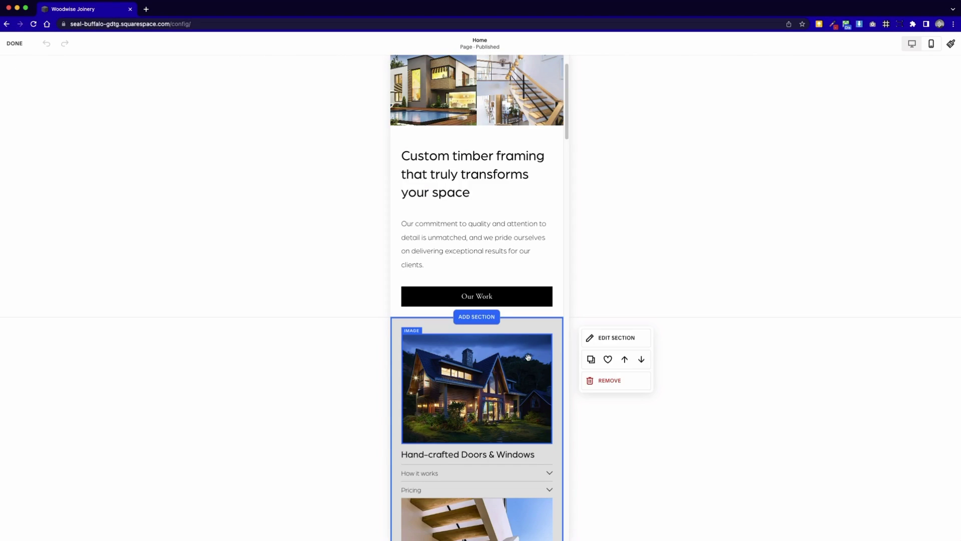
scroll(528, 358, "down", 4)
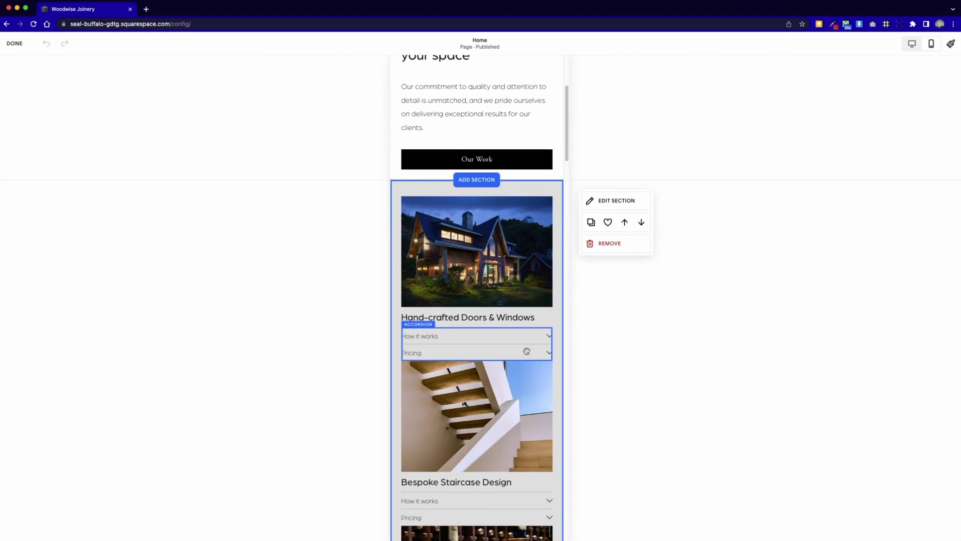
scroll(488, 338, "down", 2)
scroll(454, 356, "down", 3)
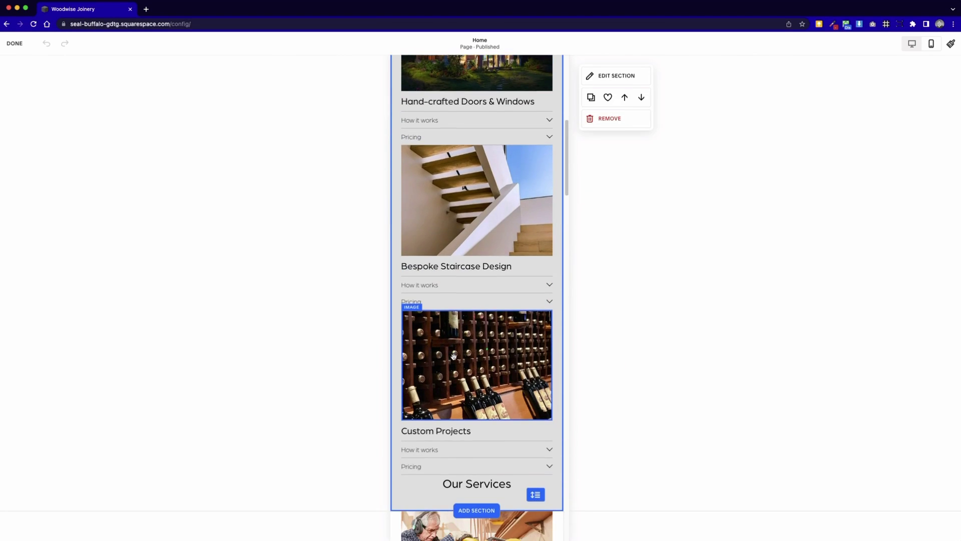
scroll(473, 413, "down", 2)
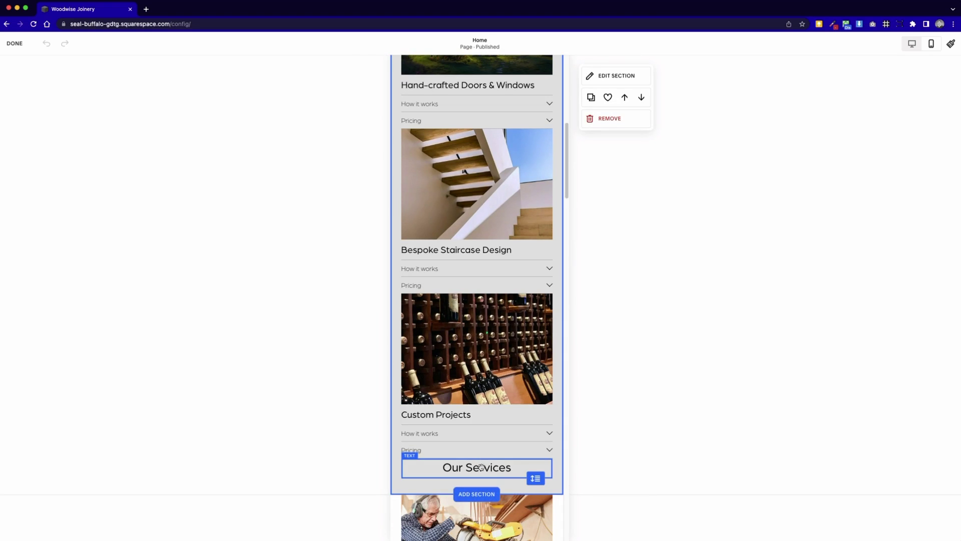
left_click_drag(482, 469, 477, 128)
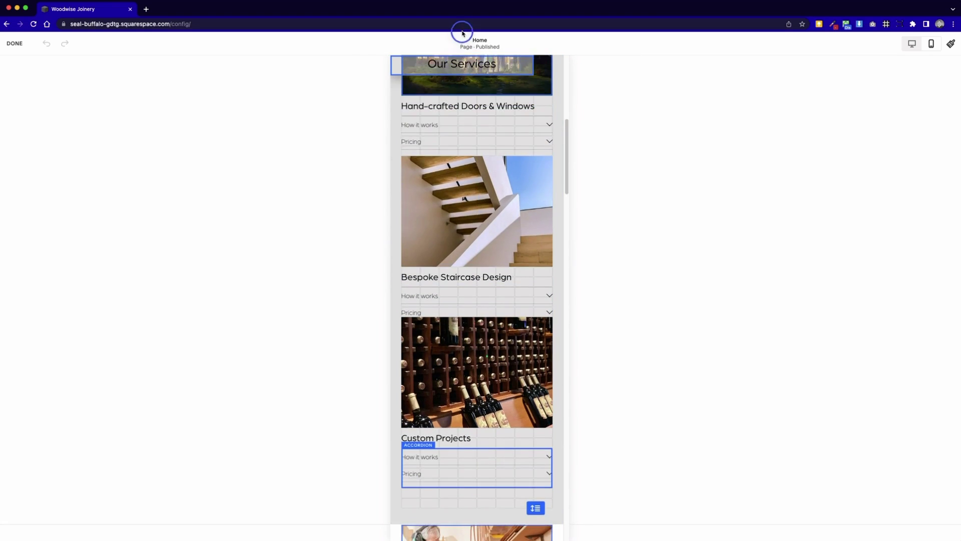
scroll(478, 127, "up", 3)
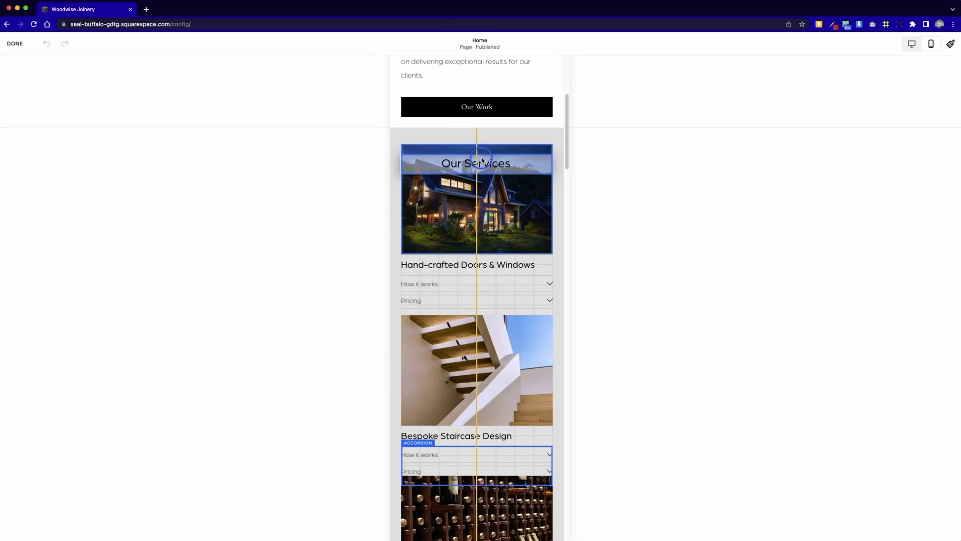
left_click(498, 182)
scroll(498, 226, "down", 5)
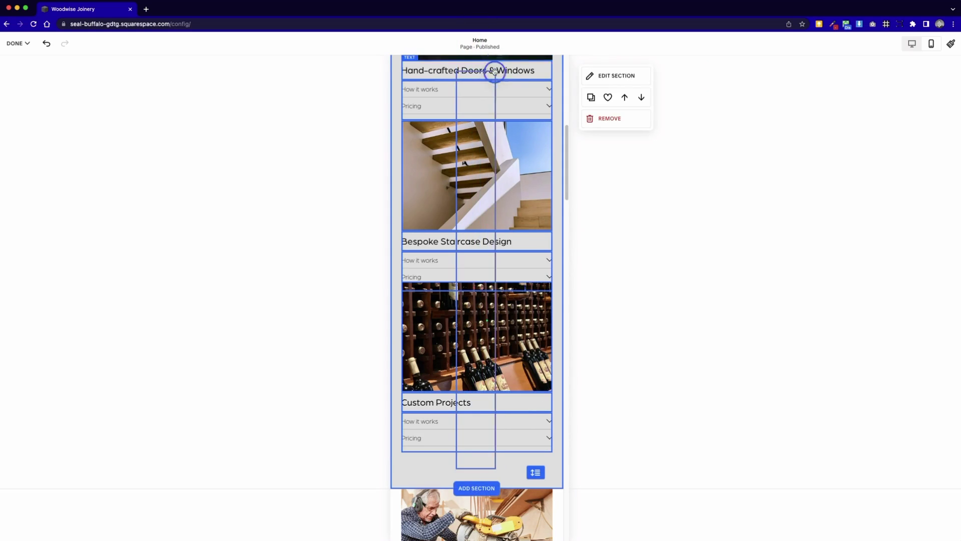
scroll(489, 226, "up", 5)
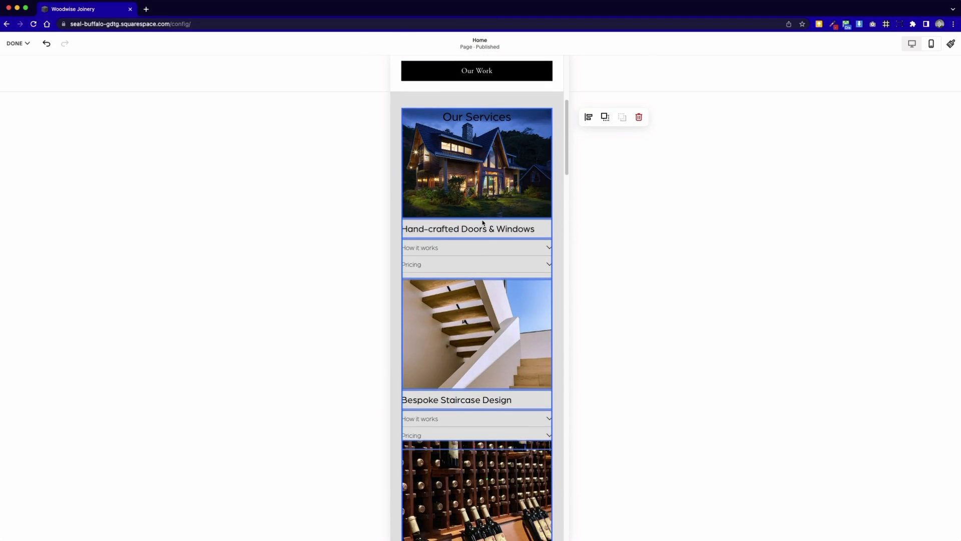
scroll(483, 223, "down", 1)
left_click_drag(457, 144, 457, 174)
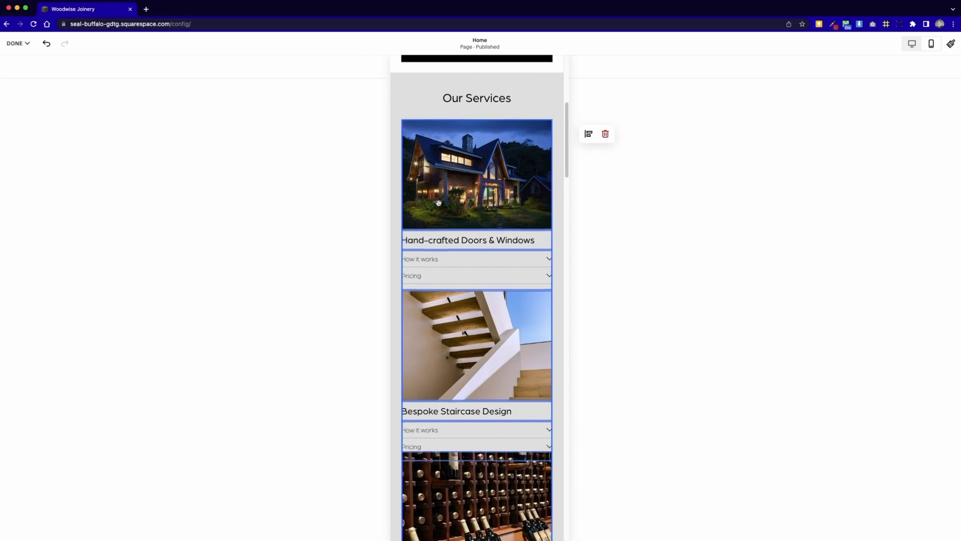
scroll(436, 171, "down", 3)
scroll(450, 188, "down", 3)
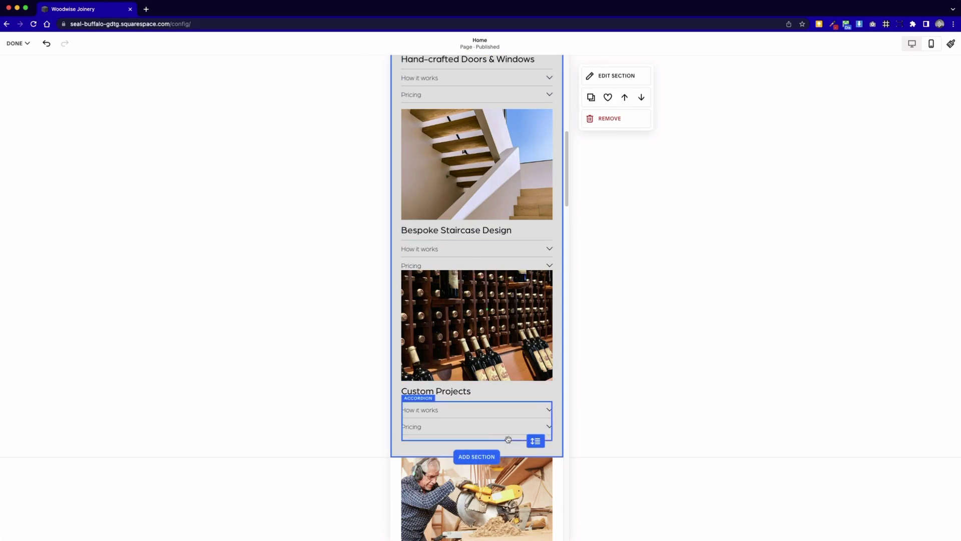
scroll(447, 385, "down", 3)
scroll(447, 384, "down", 2)
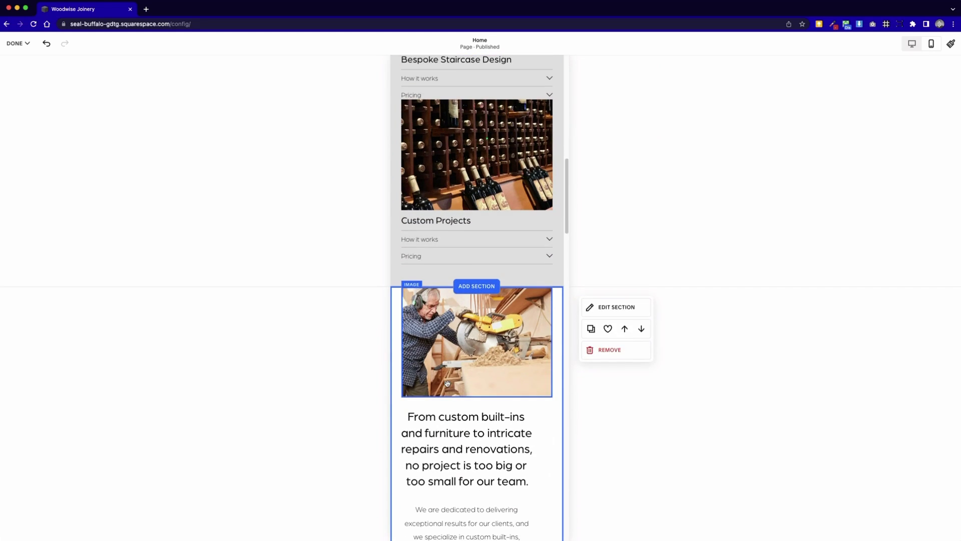
scroll(369, 352, "down", 8)
scroll(370, 352, "up", 5)
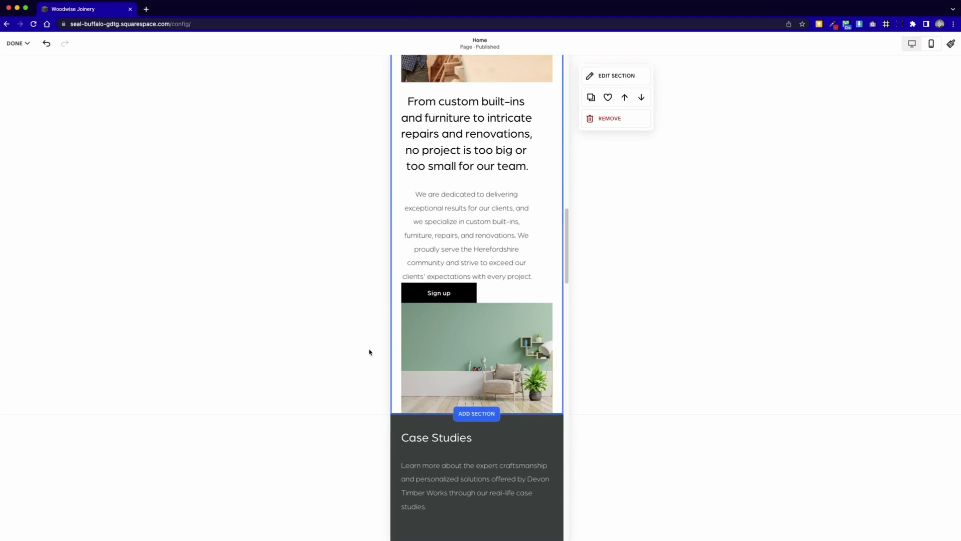
scroll(369, 352, "up", 3)
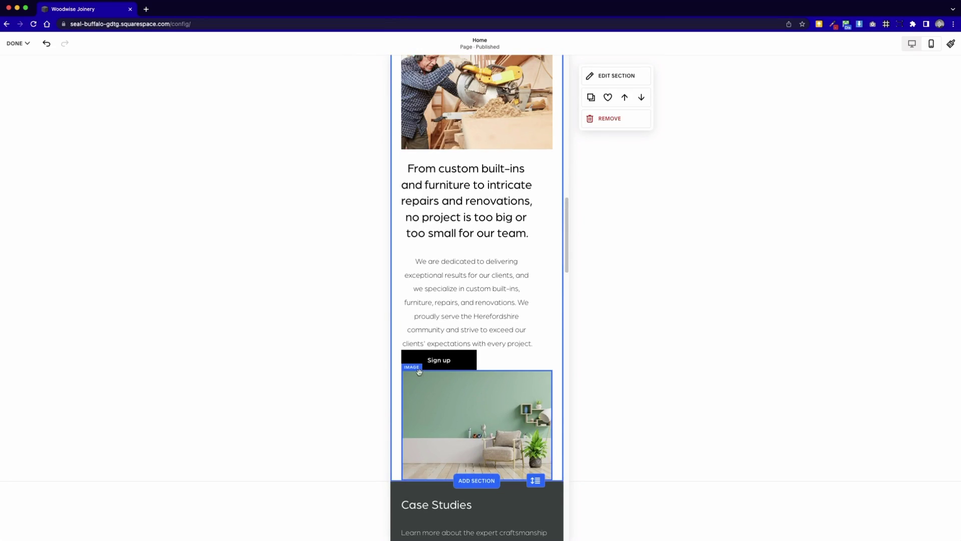
Move the living-room photo up, push the text lower and widen it, and centre Sign up
mouse_move(465, 413)
left_mouse_down()
mouse_move(454, 185)
mouse_move(458, 199)
left_mouse_up()
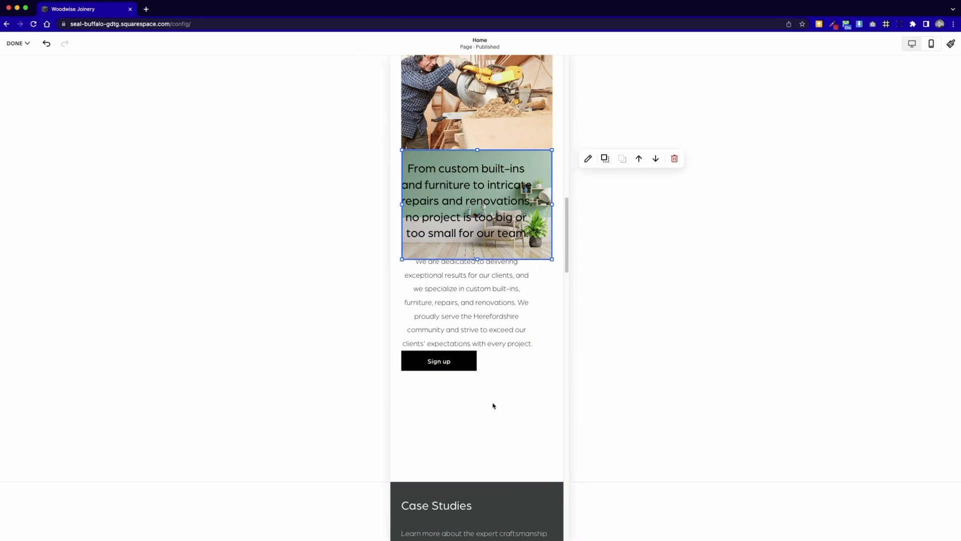
left_click_drag(435, 272, 451, 390)
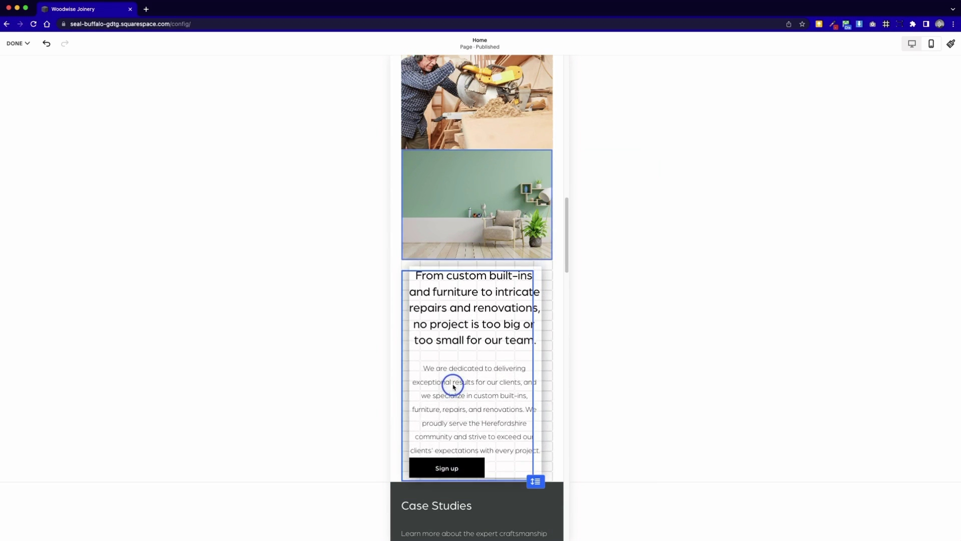
mouse_move(539, 450)
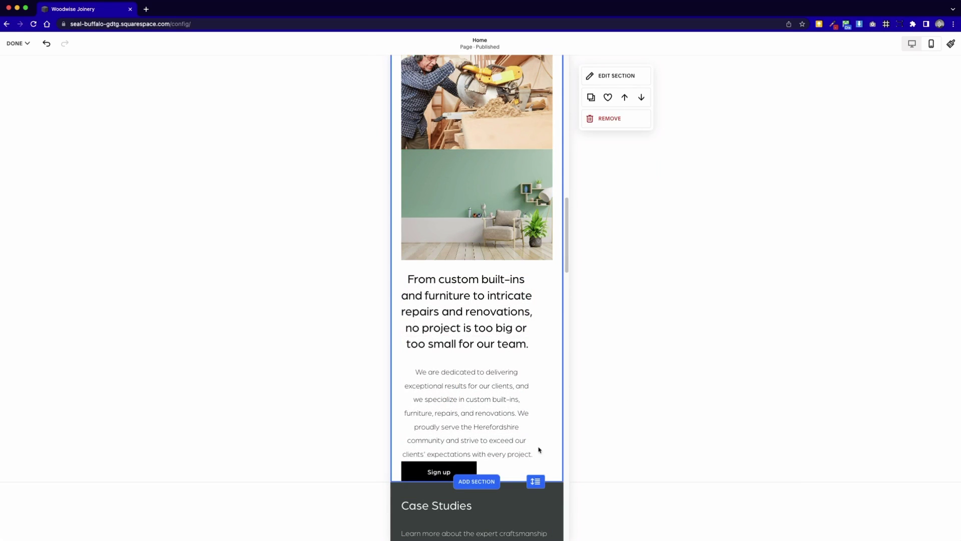
left_click_drag(533, 478, 534, 499)
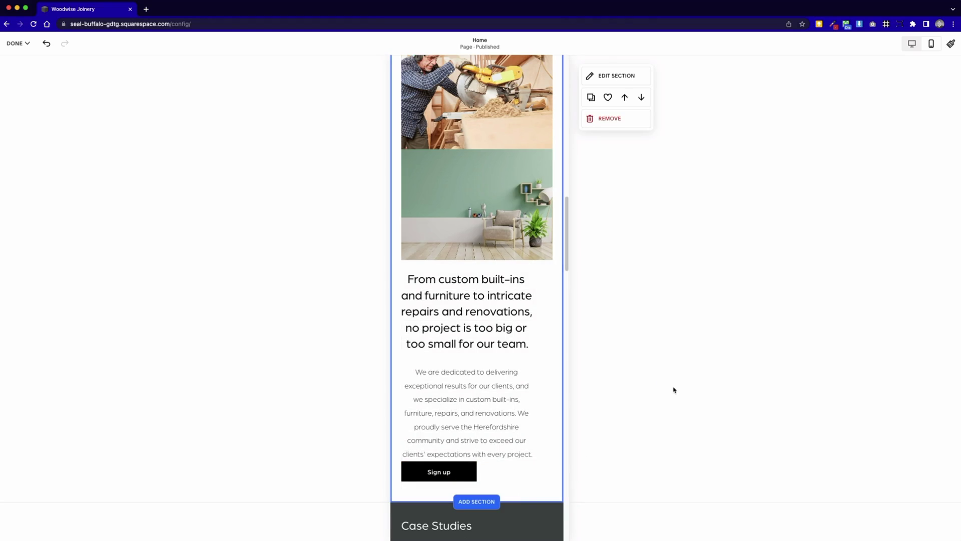
left_click(435, 294)
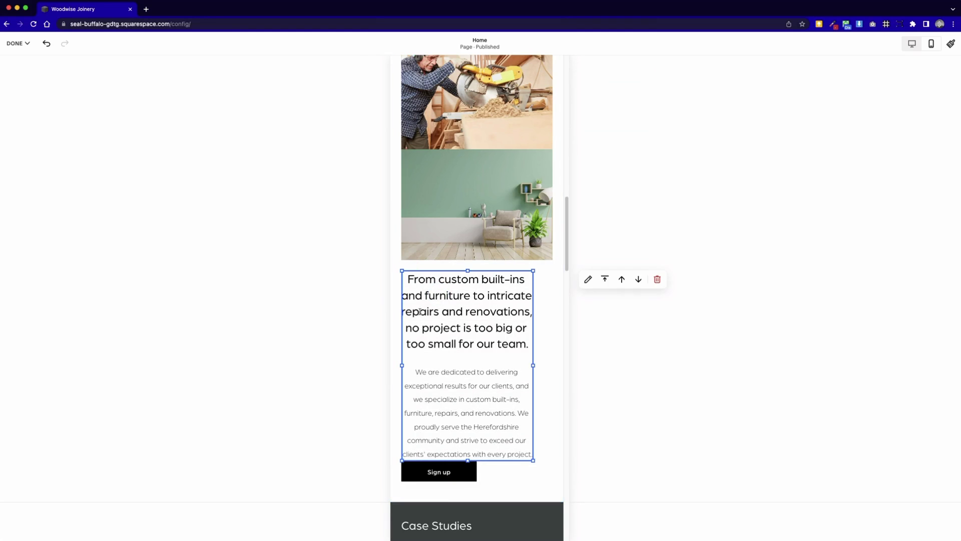
left_click(349, 310)
left_click_drag(454, 324, 451, 328)
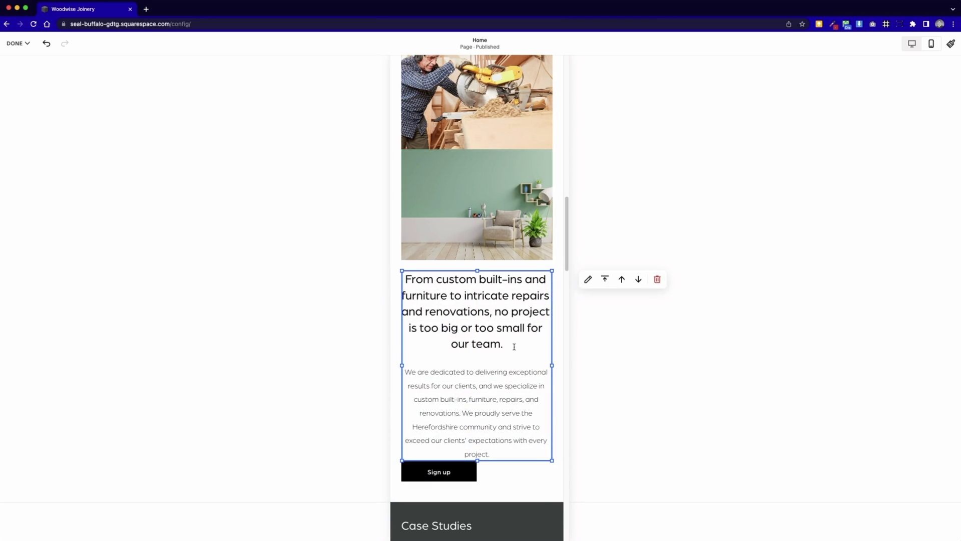
left_click_drag(443, 472, 490, 485)
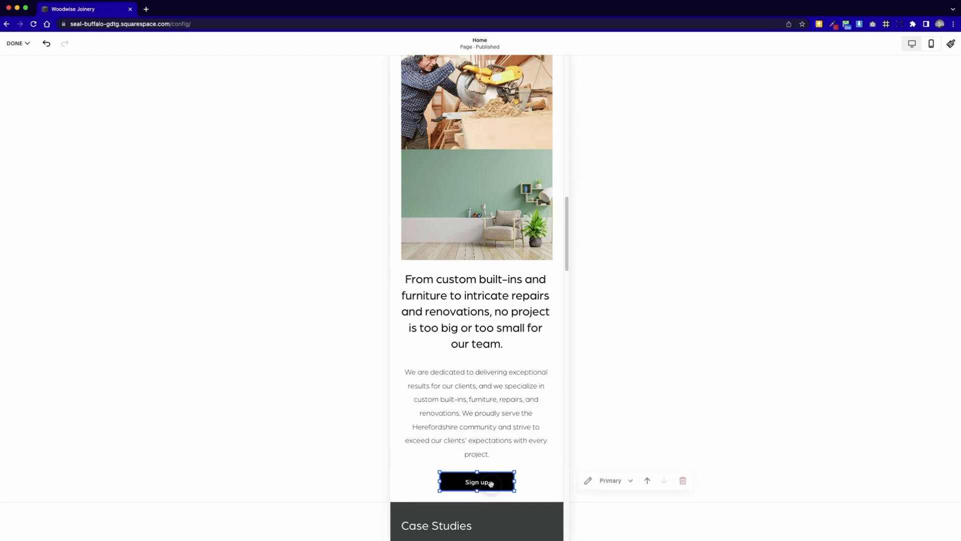
left_click(308, 344)
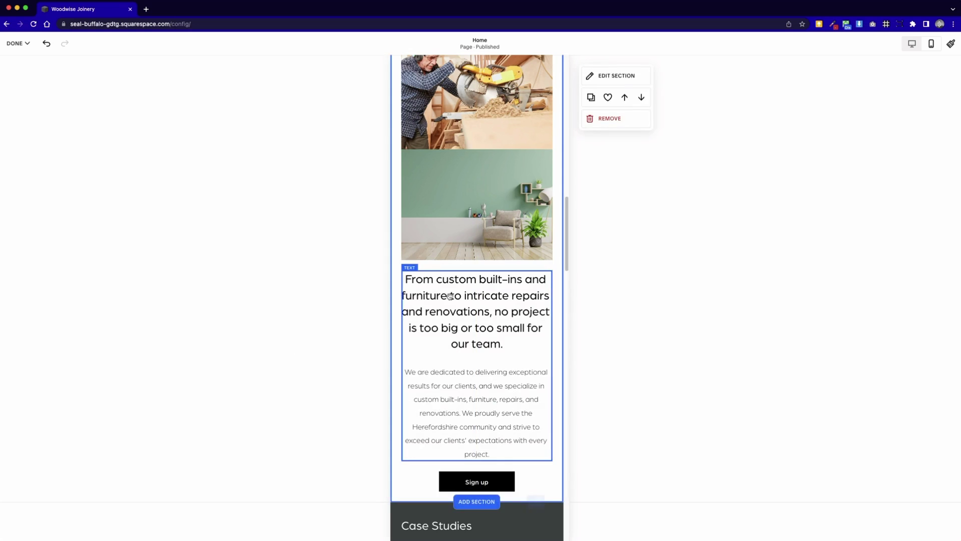
scroll(458, 292, "up", 3)
scroll(458, 291, "up", 1)
scroll(458, 291, "down", 3)
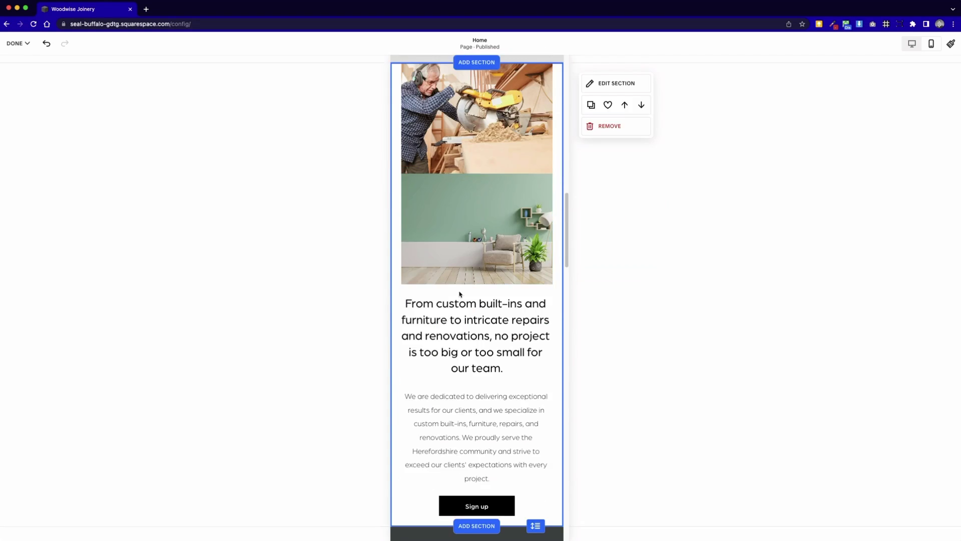
scroll(486, 358, "up", 5)
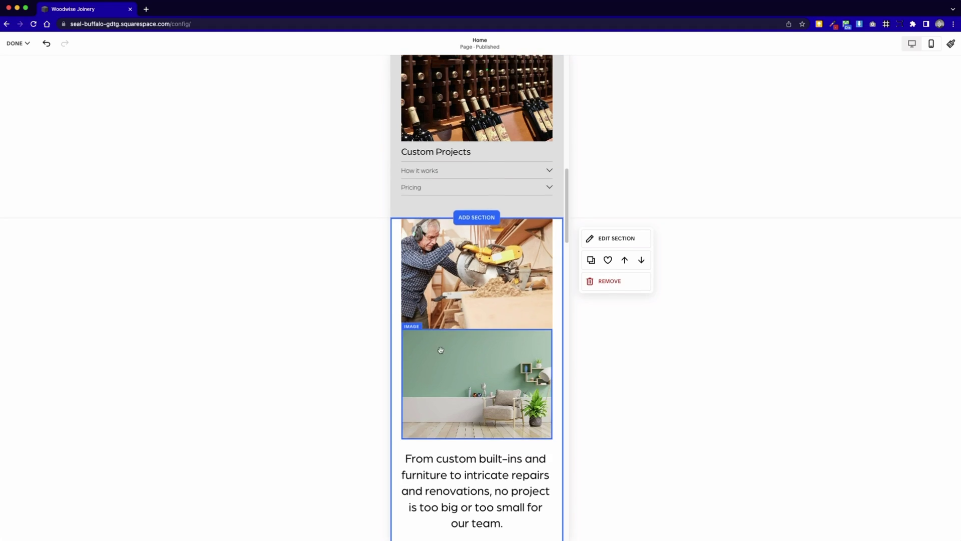
Set the workshop and living-room photos side by side in one row
mouse_move(480, 268)
left_mouse_down()
mouse_move(525, 276)
mouse_move(494, 284)
left_mouse_up()
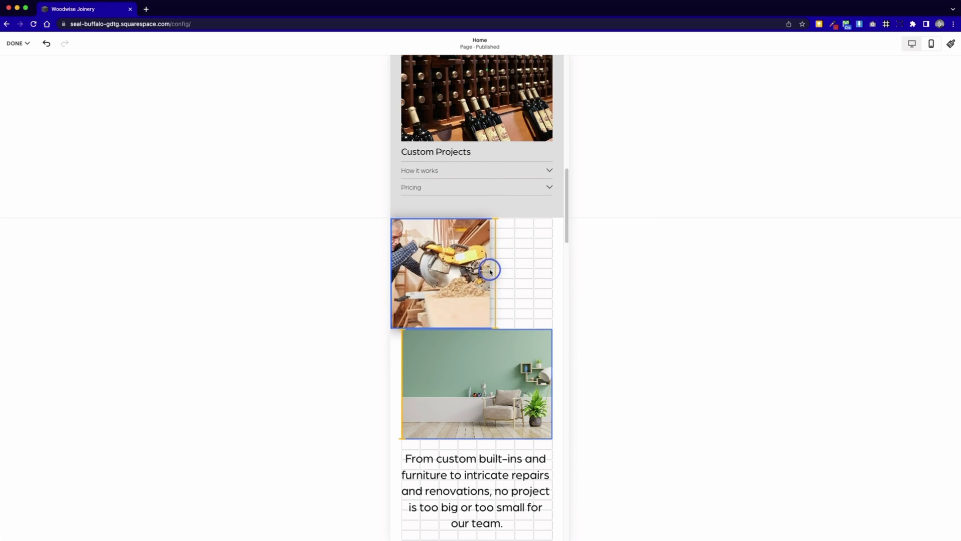
left_click_drag(458, 398, 472, 292)
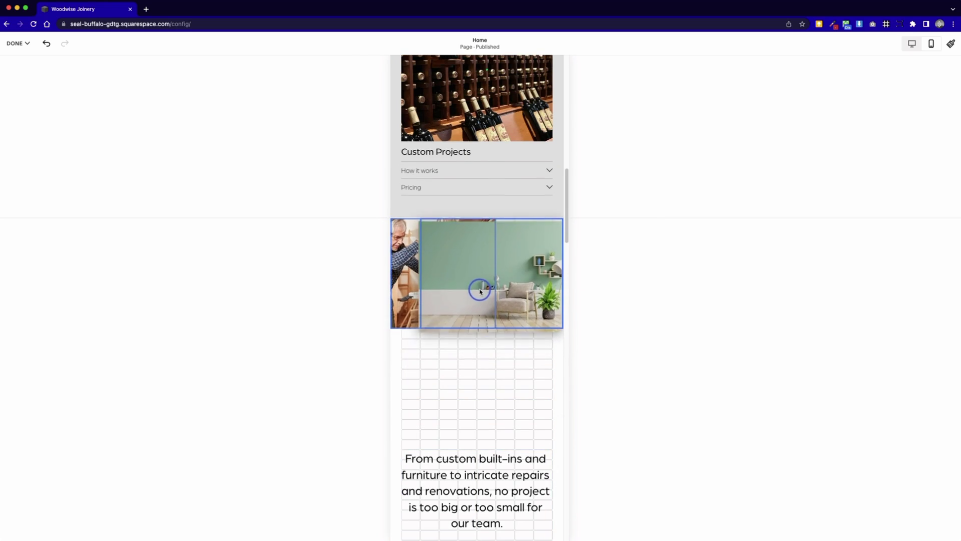
left_click_drag(419, 276, 447, 296)
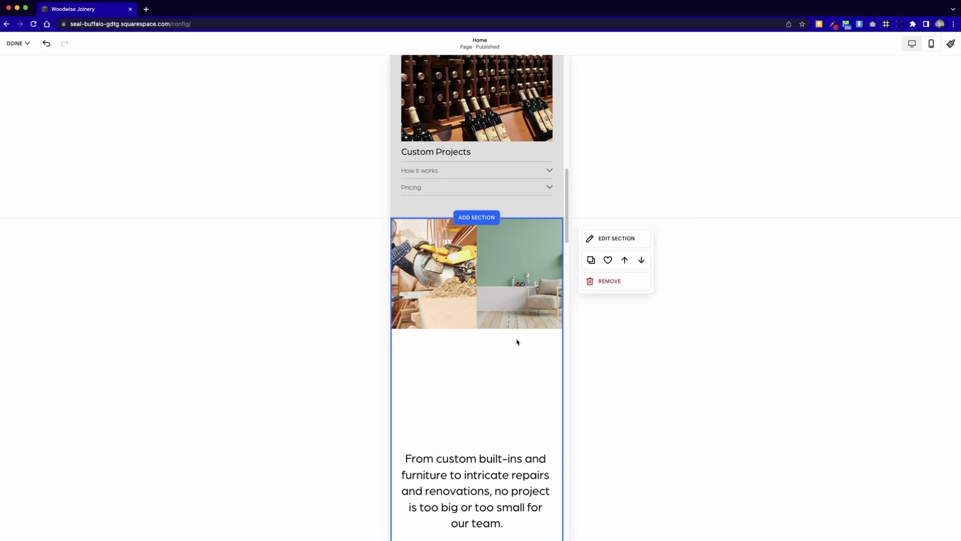
scroll(466, 330, "down", 5)
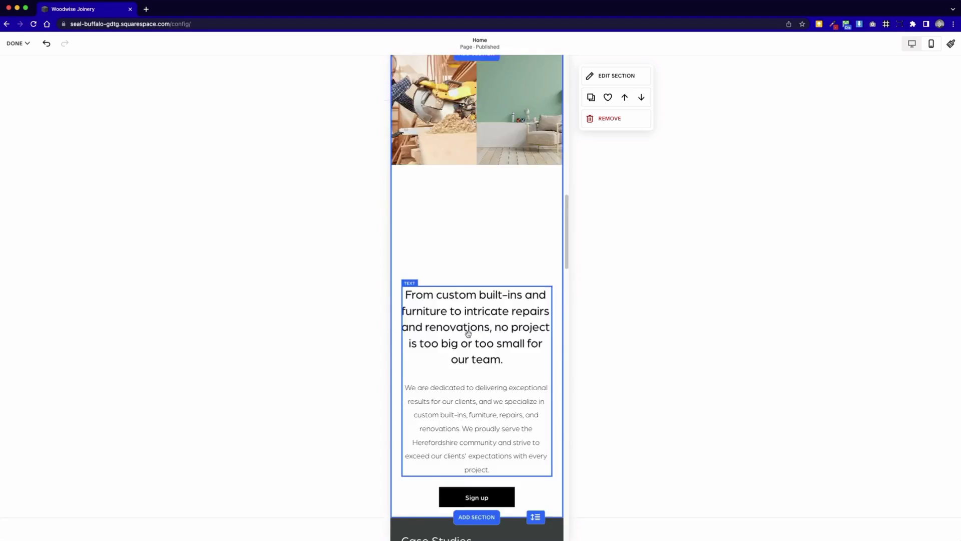
scroll(466, 331, "down", 5)
left_click_drag(331, 157, 553, 359)
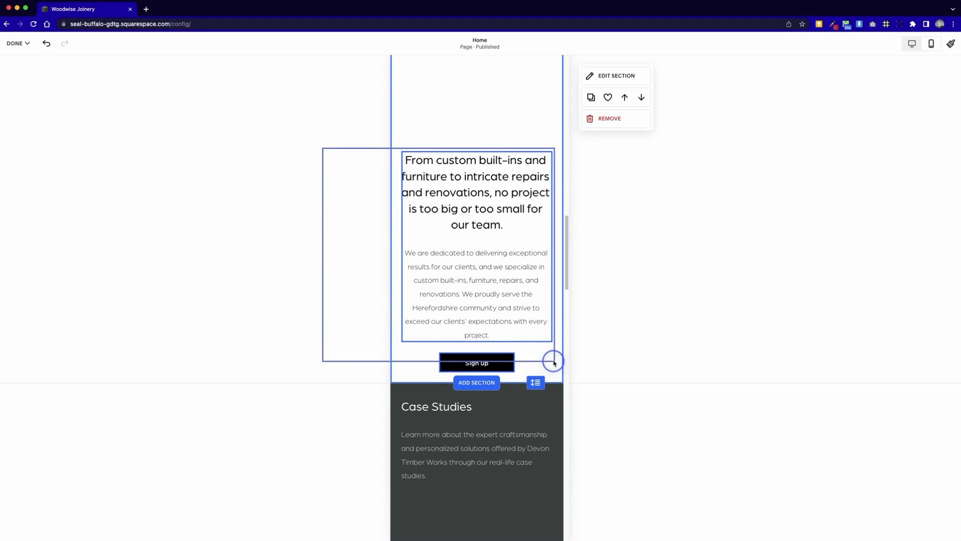
scroll(466, 316, "up", 4)
Move the text and Sign up button up, trim the section's empty space, and save
left_click_drag(464, 312, 463, 205)
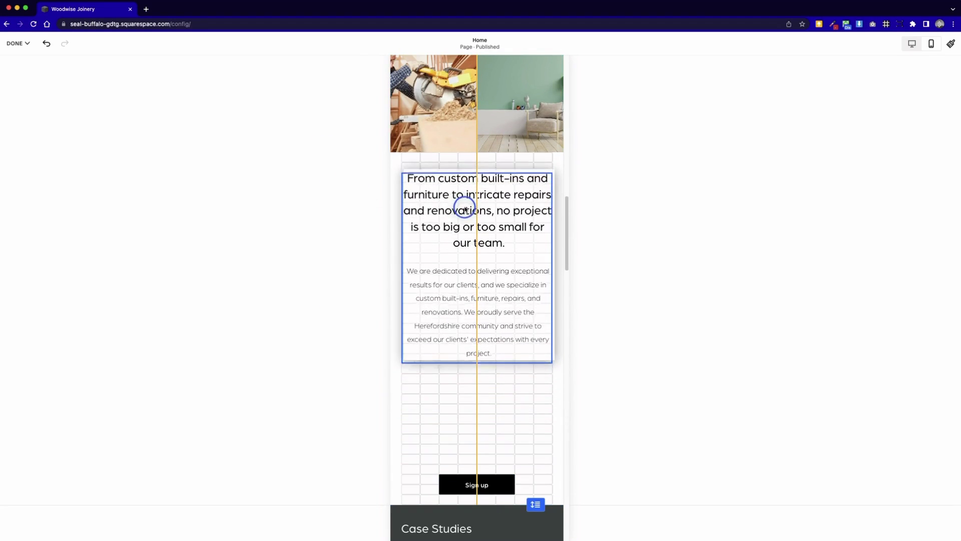
left_click_drag(477, 484, 482, 374)
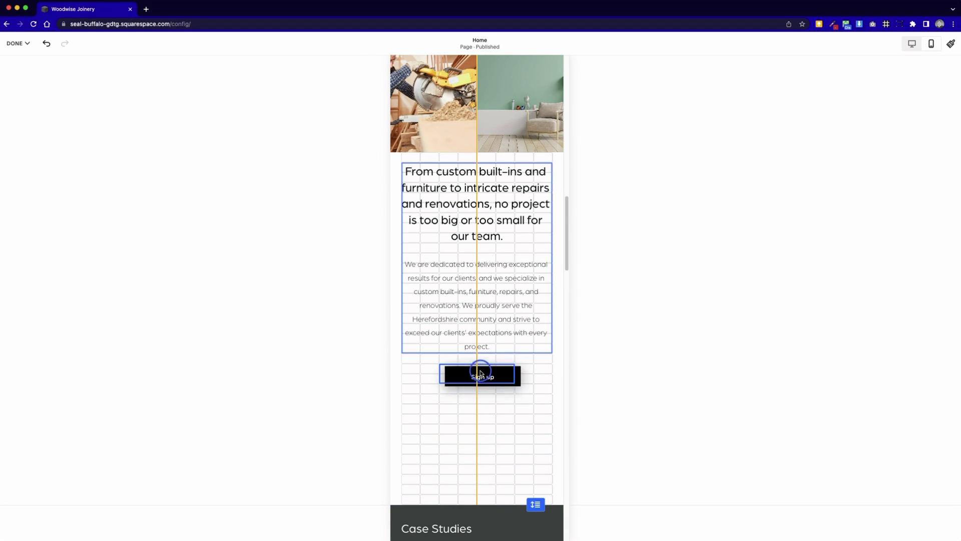
left_click(503, 451)
left_click_drag(536, 505, 541, 396)
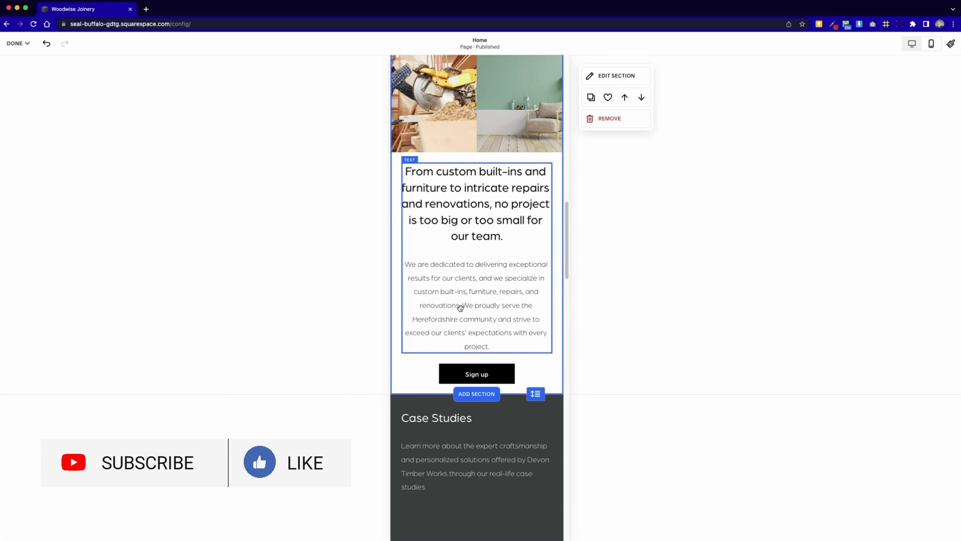
scroll(462, 308, "up", 4)
scroll(462, 308, "up", 4)
scroll(461, 308, "up", 4)
scroll(462, 308, "up", 4)
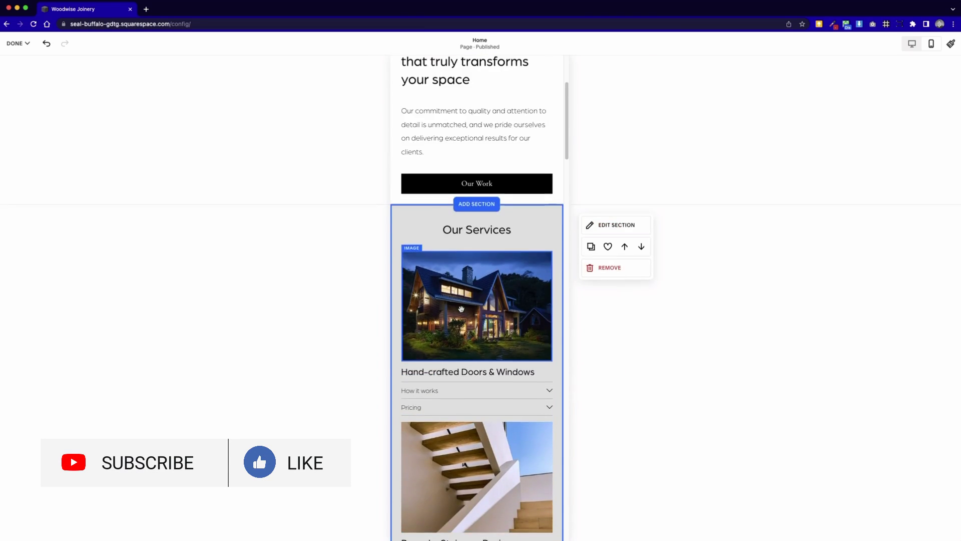
scroll(462, 308, "up", 4)
scroll(462, 309, "up", 3)
scroll(463, 308, "down", 10)
scroll(461, 309, "down", 3)
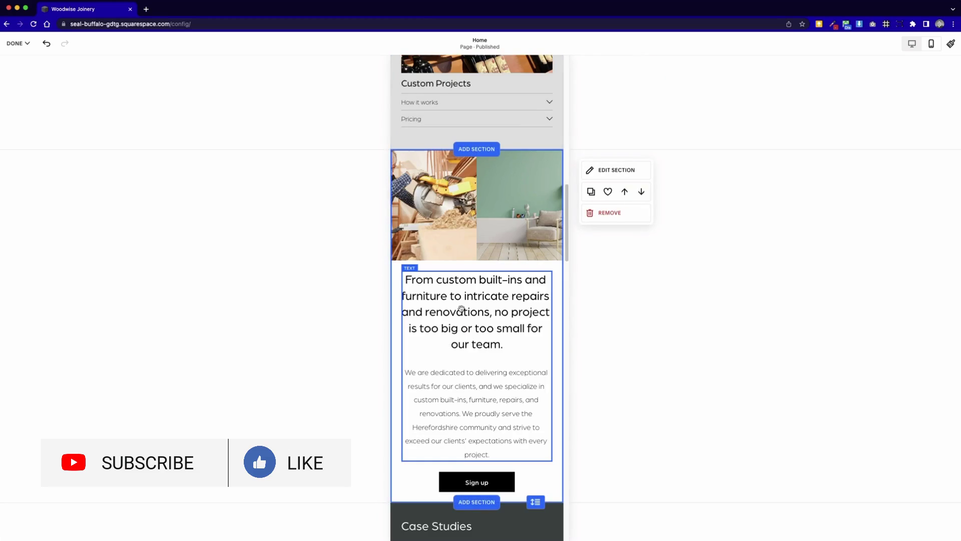
scroll(463, 308, "up", 2)
scroll(462, 308, "up", 10)
scroll(476, 300, "down", 3)
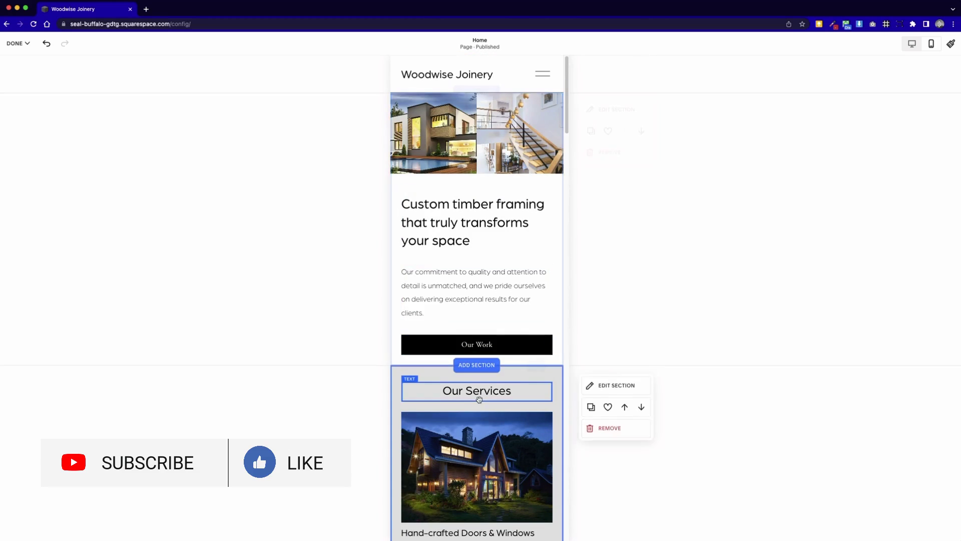
scroll(477, 301, "down", 4)
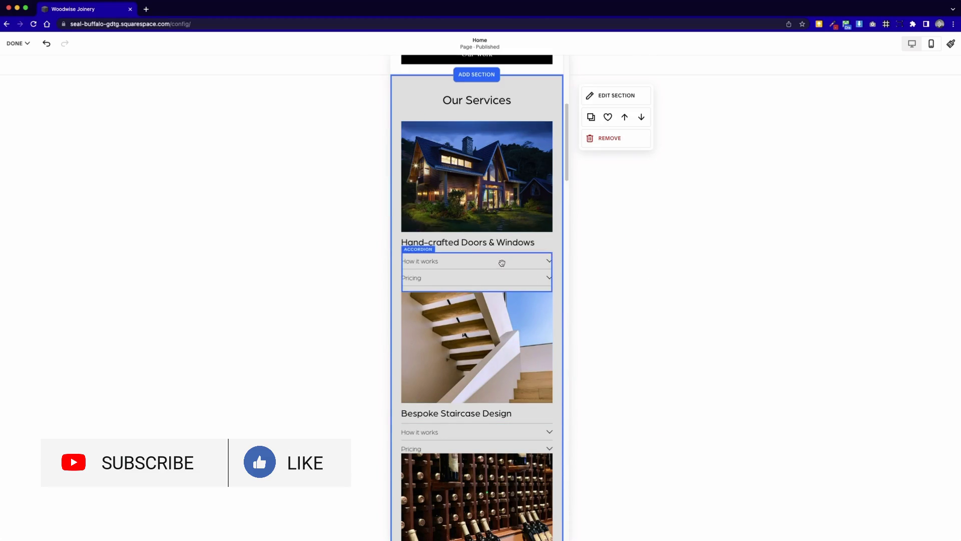
left_click(18, 42)
left_click(16, 69)
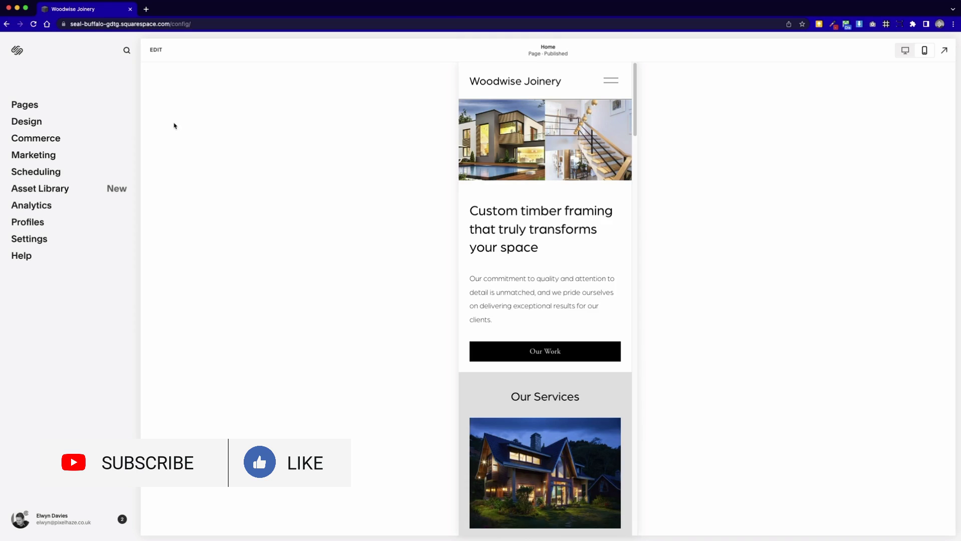
scroll(614, 250, "down", 5)
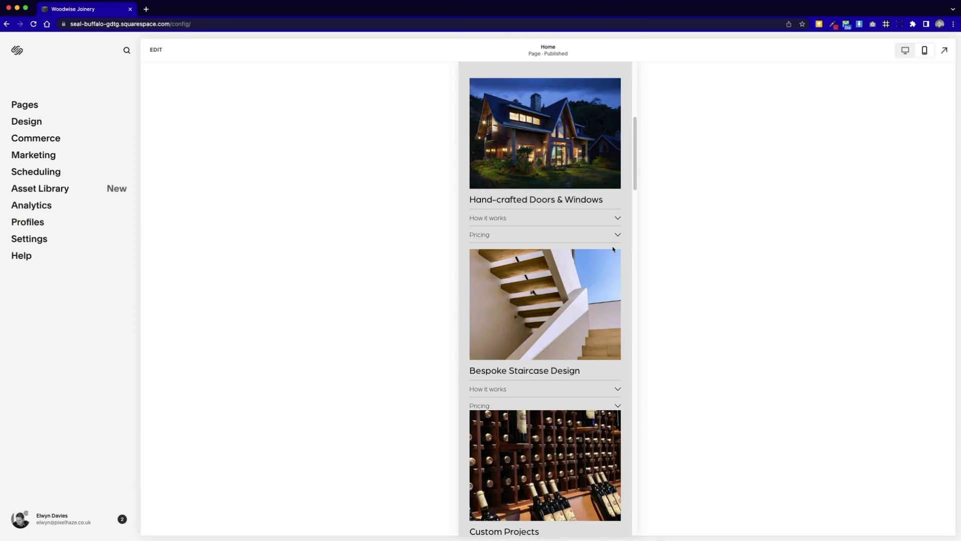
Re-enter the Home editor, save Our Services as a section, and check its library thumbnail
left_click(924, 51)
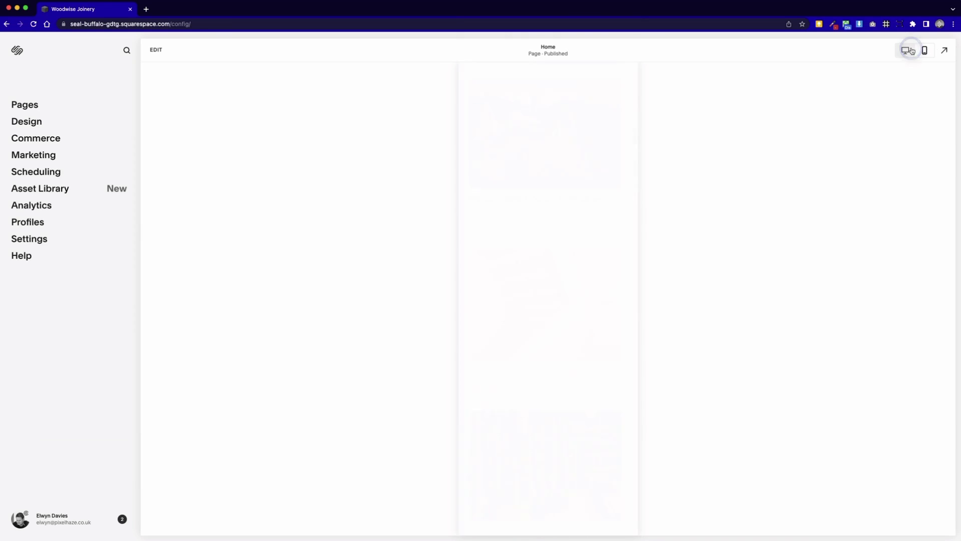
scroll(531, 249, "up", 3)
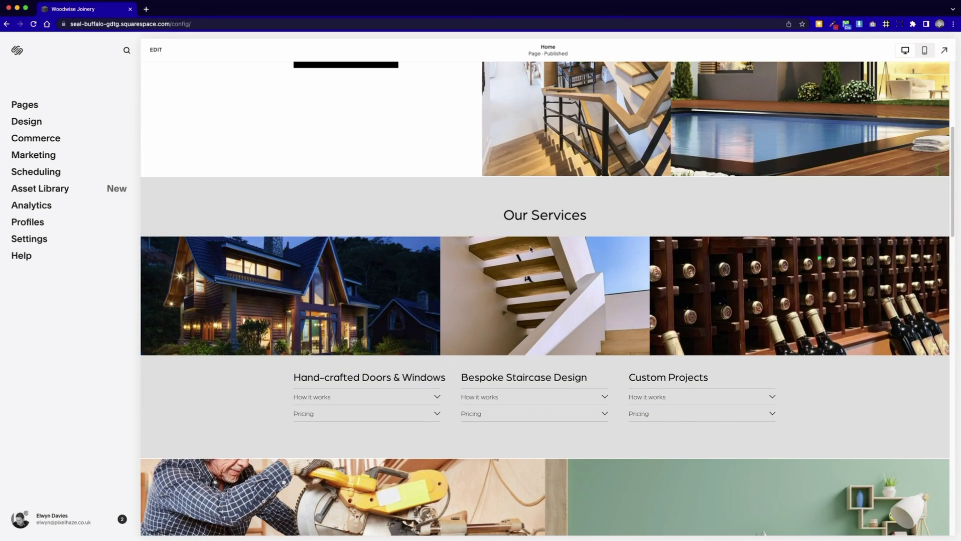
left_click(156, 50)
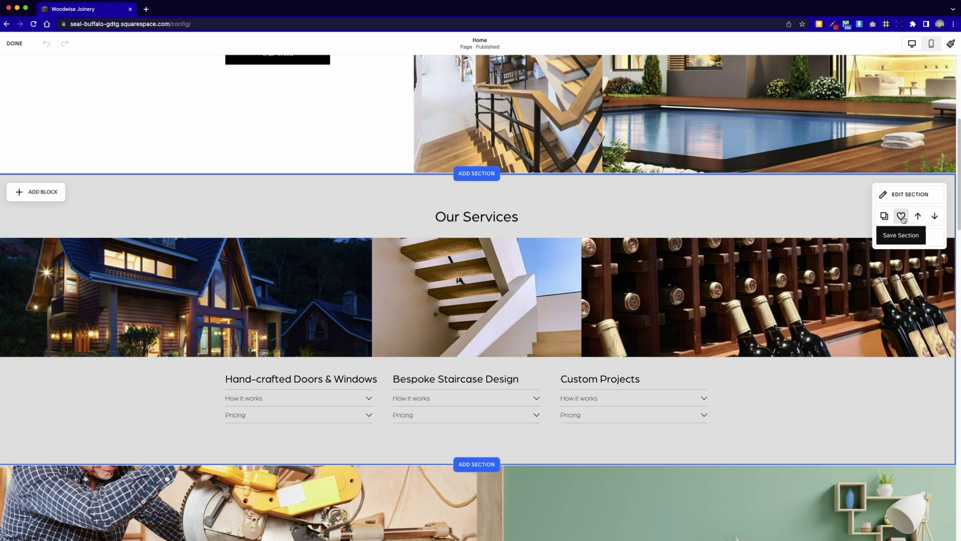
left_click(902, 216)
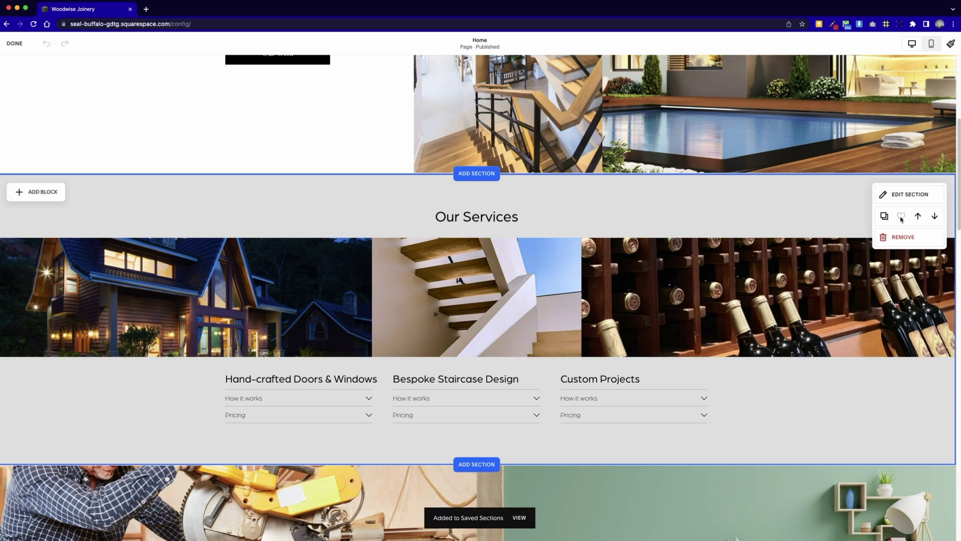
left_click(519, 519)
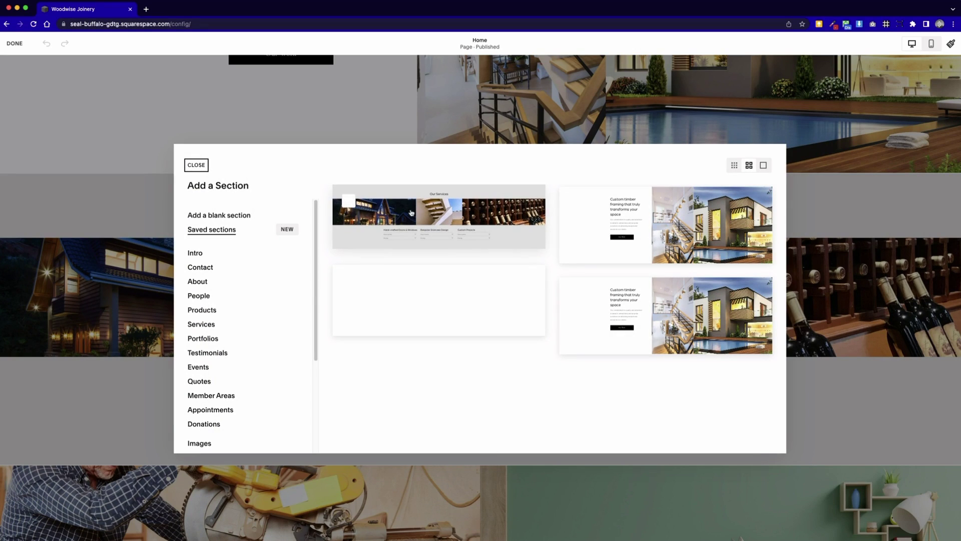
left_click(315, 115)
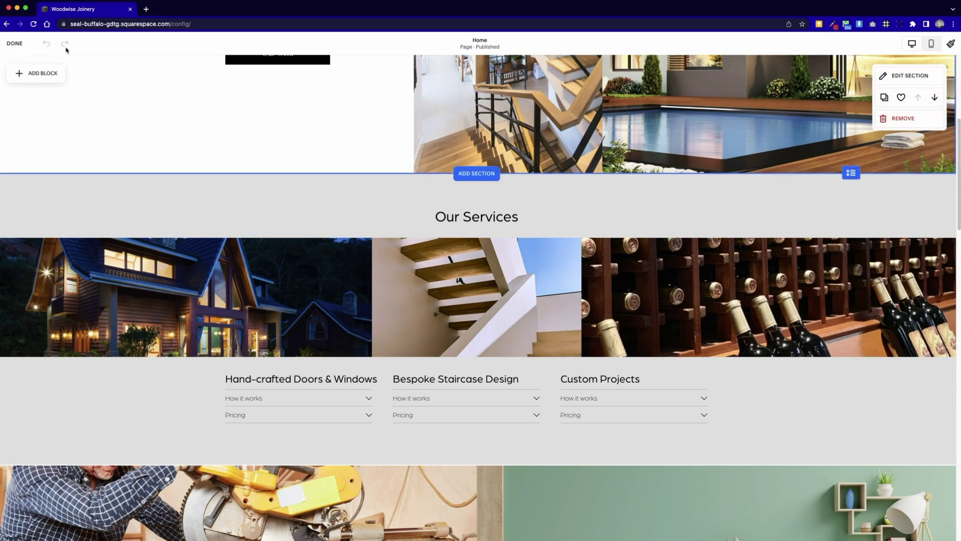
Leave the Home editor, switch to the About Us page, and enter its editor
left_click(17, 43)
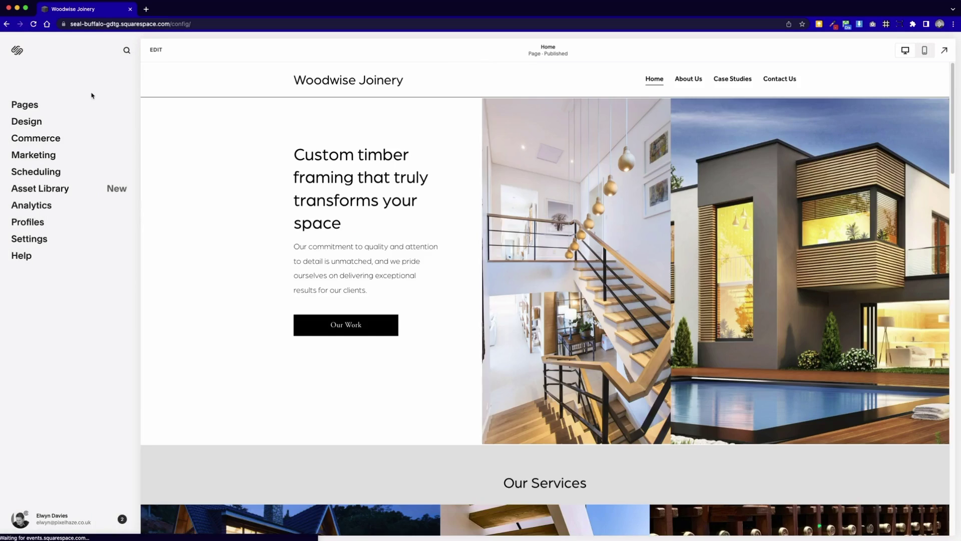
left_click(25, 105)
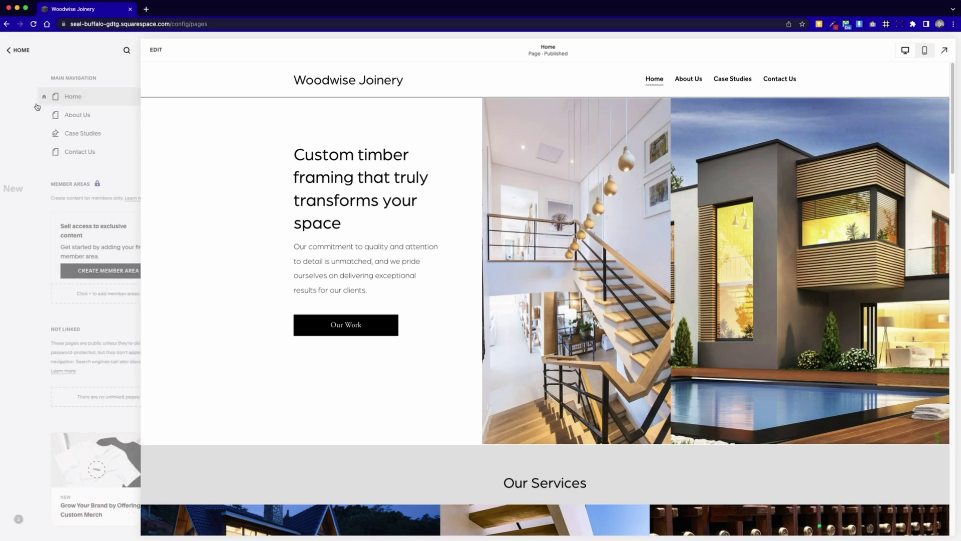
left_click(39, 115)
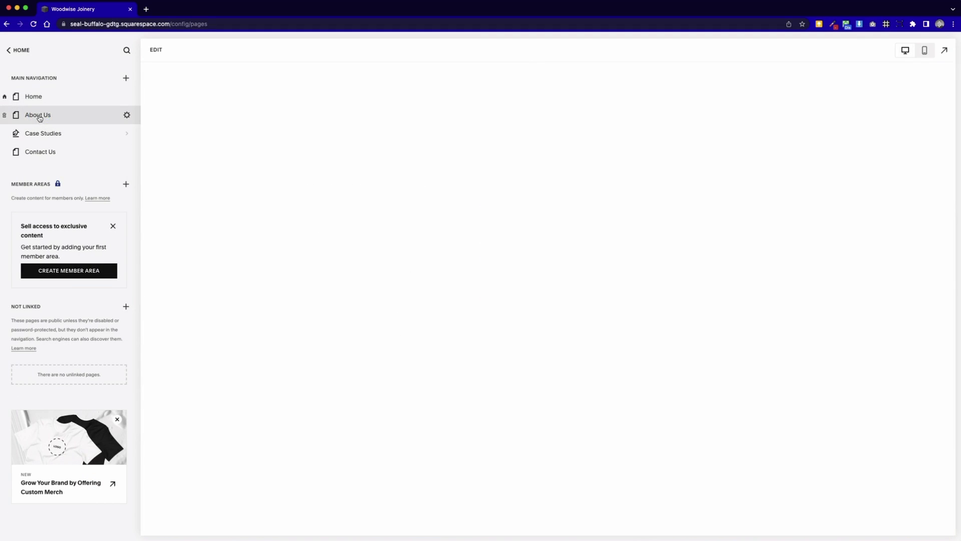
scroll(486, 267, "down", 5)
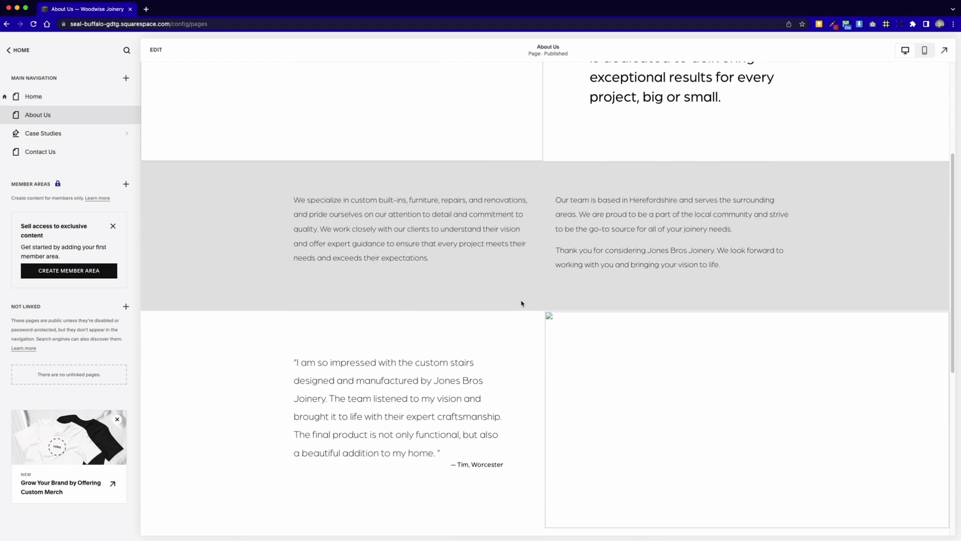
scroll(526, 301, "down", 5)
scroll(630, 186, "down", 3)
scroll(630, 185, "down", 3)
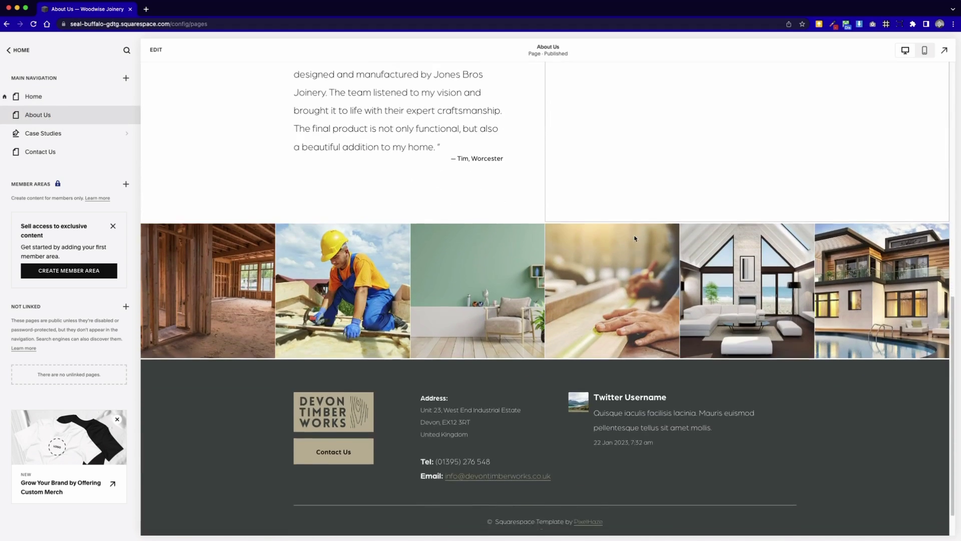
scroll(630, 210, "up", 5)
scroll(635, 236, "up", 8)
scroll(635, 236, "down", 4)
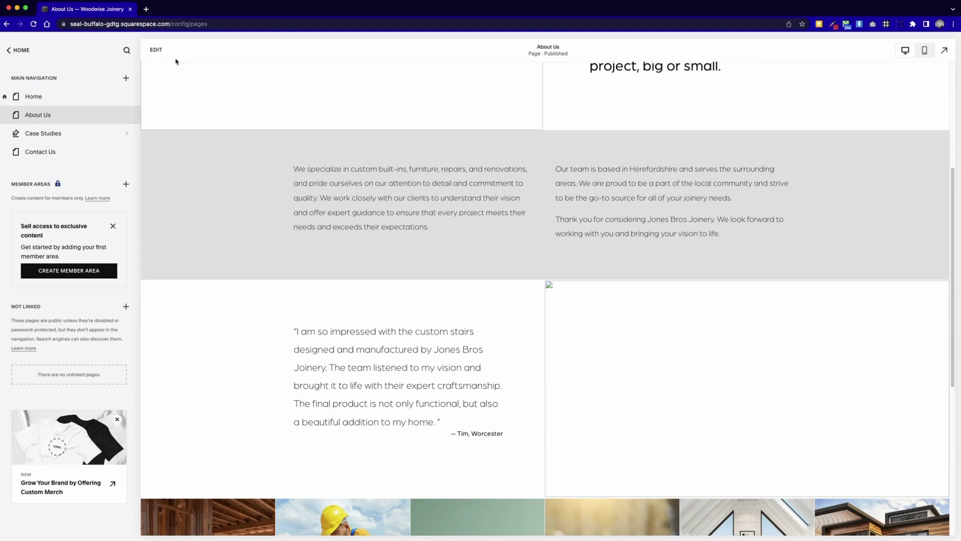
left_click(156, 49)
scroll(594, 312, "down", 3)
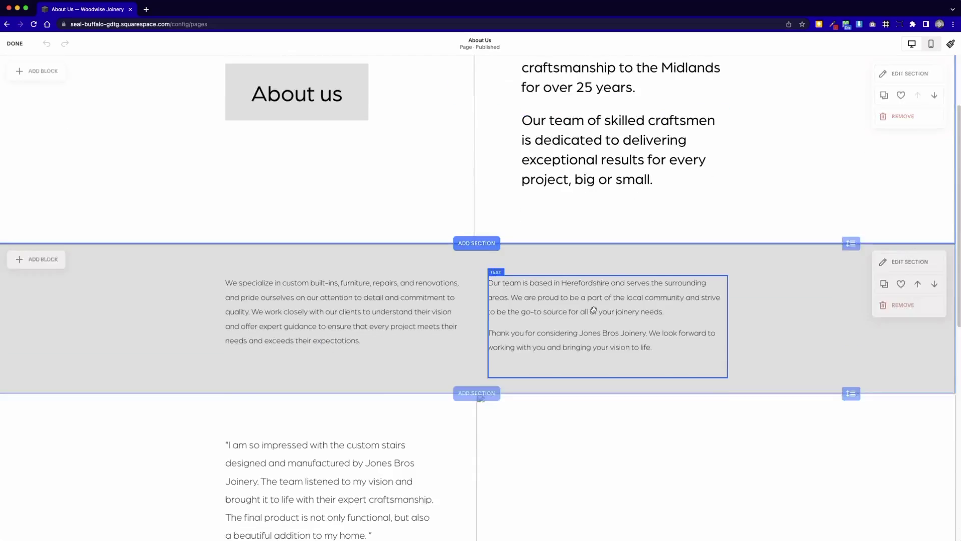
scroll(594, 312, "down", 5)
mouse_move(476, 331)
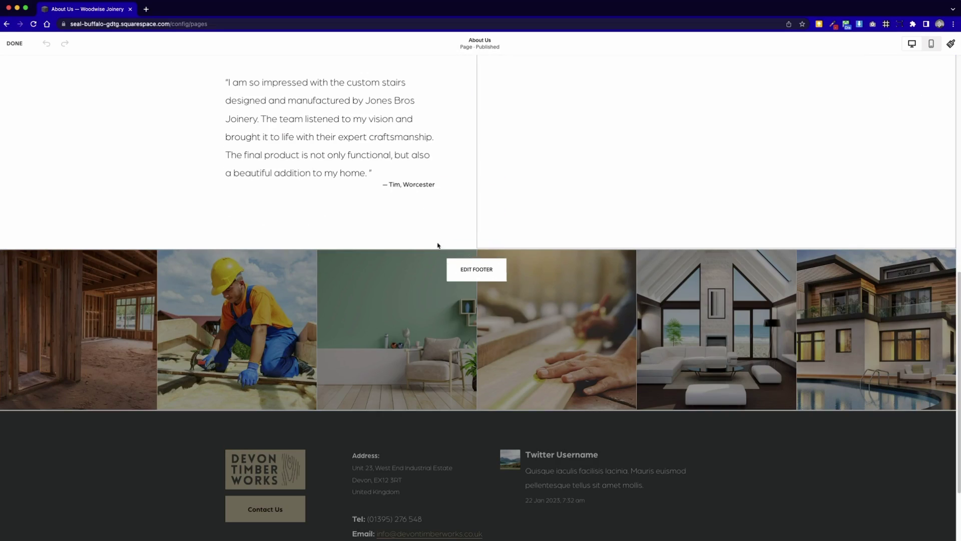
scroll(438, 244, "up", 3)
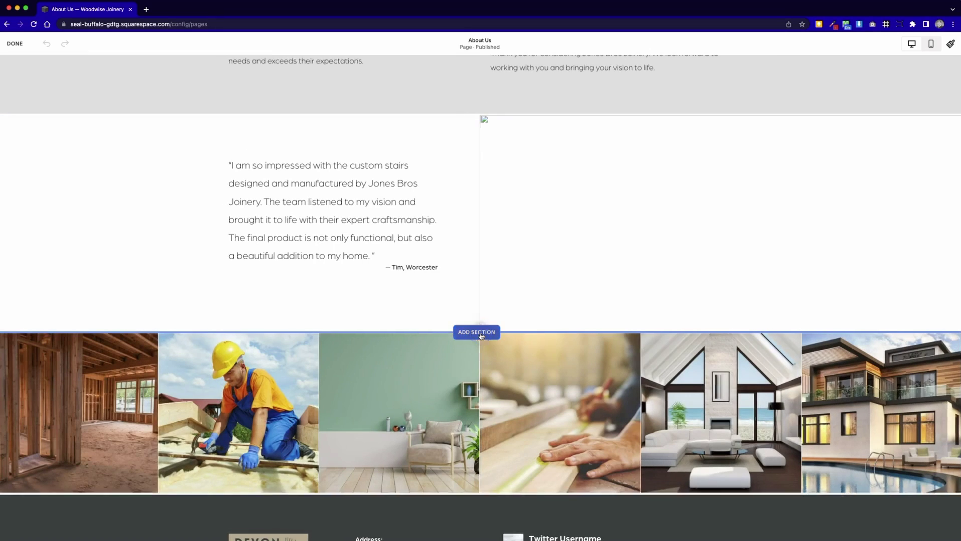
Insert the saved Our Services section below the testimonial and save the About Us page
left_click(476, 331)
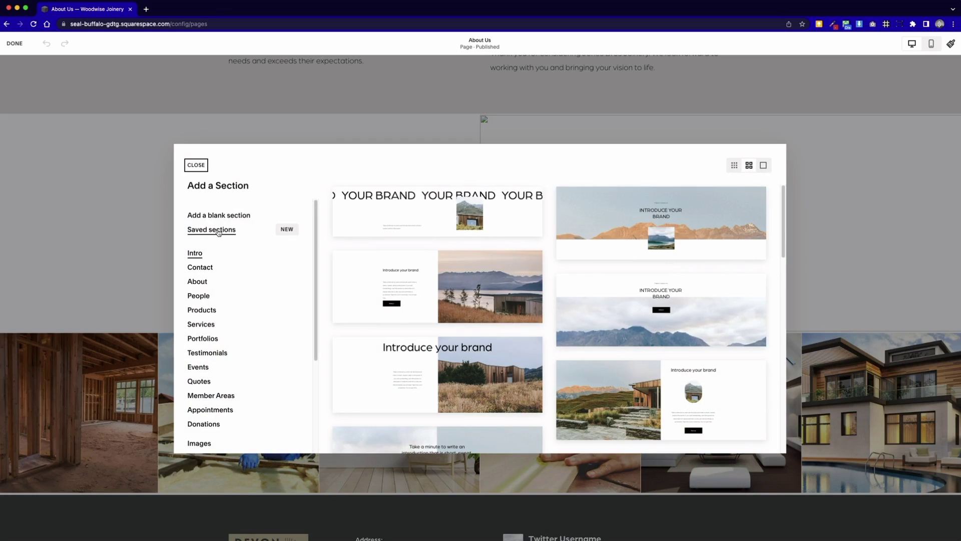
left_click(218, 230)
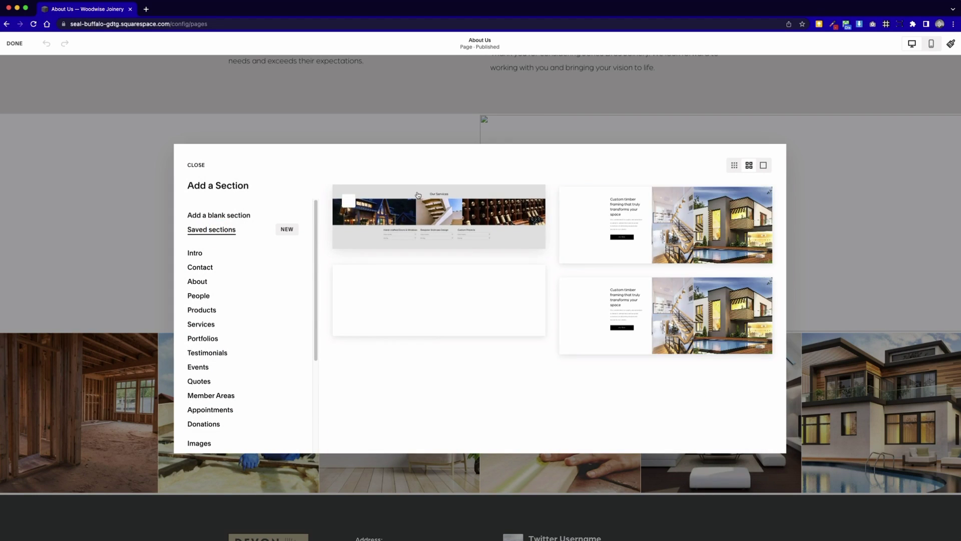
left_click(349, 202)
left_click(471, 211)
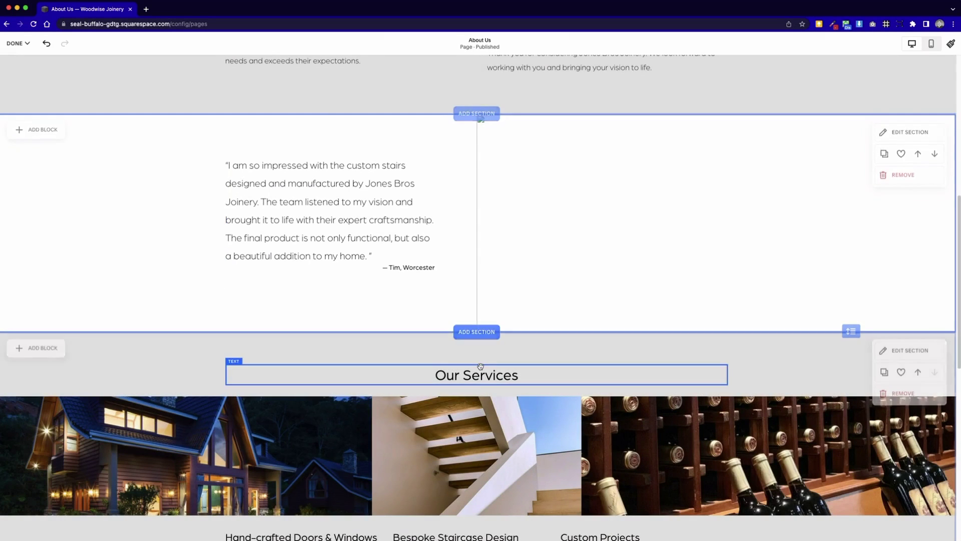
scroll(481, 366, "down", 4)
scroll(482, 365, "down", 4)
scroll(480, 366, "down", 2)
scroll(482, 369, "up", 2)
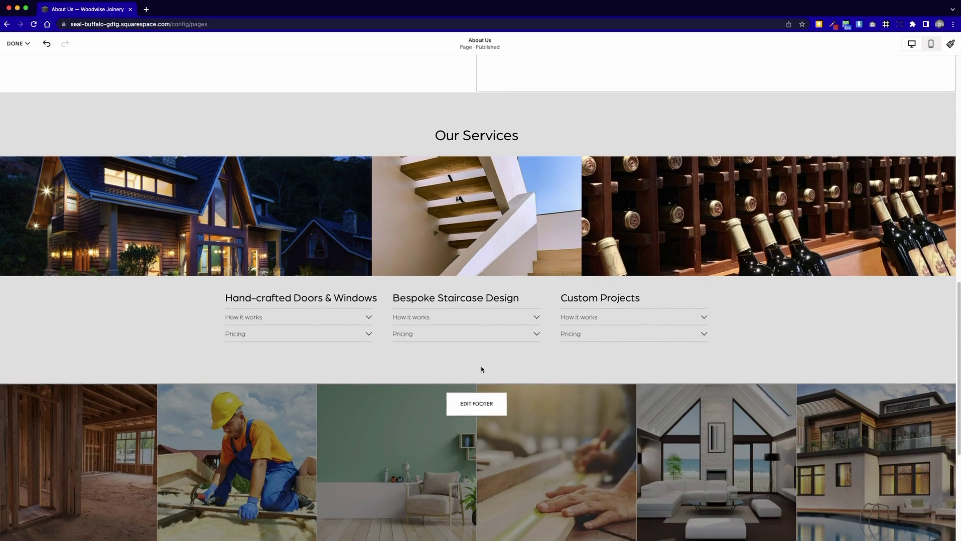
scroll(482, 369, "up", 2)
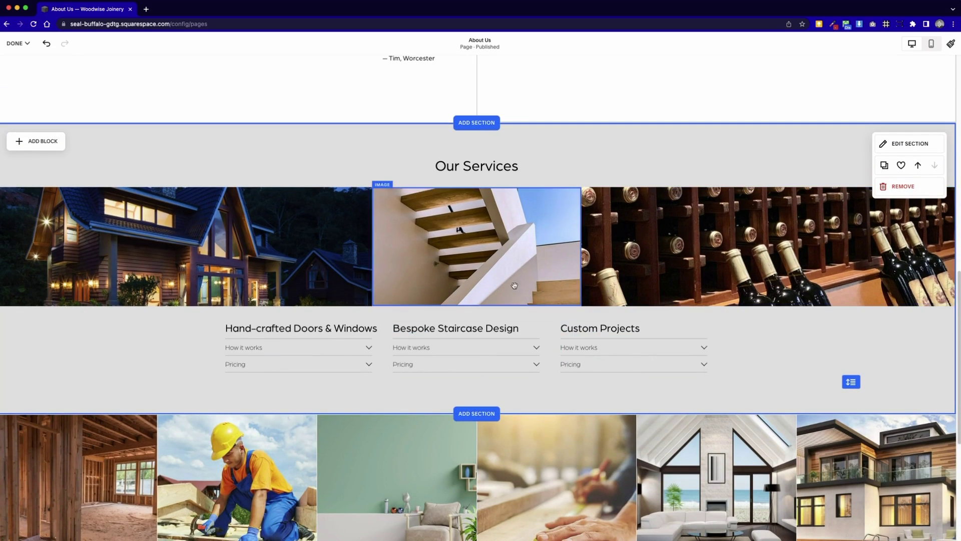
scroll(515, 285, "up", 4)
scroll(511, 278, "up", 8)
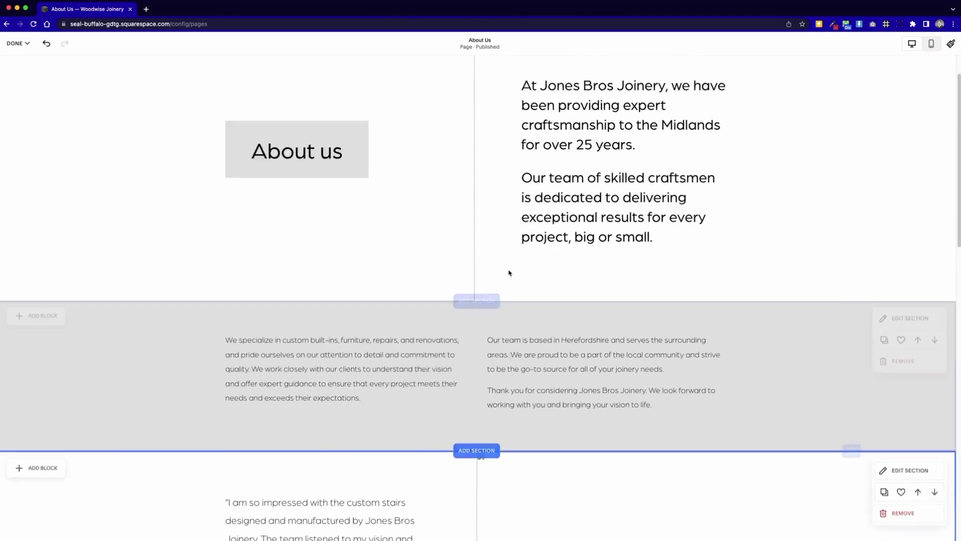
scroll(509, 273, "up", 3)
scroll(510, 273, "down", 3)
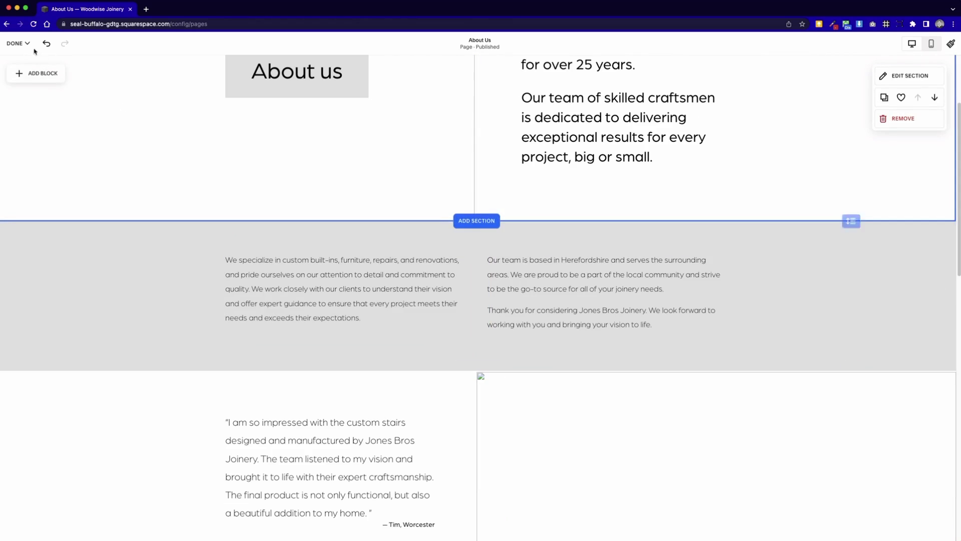
left_click(19, 43)
left_click(27, 73)
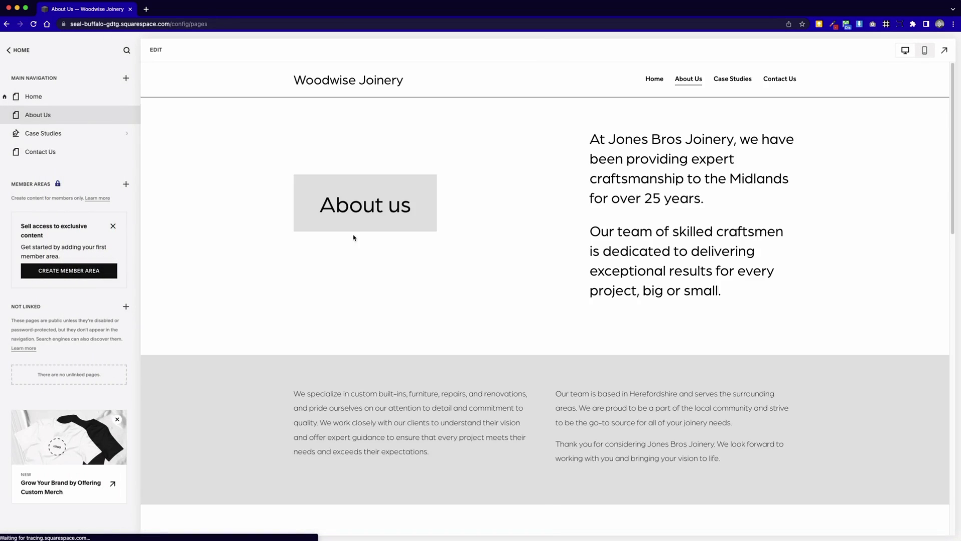
scroll(410, 337, "down", 4)
scroll(410, 337, "down", 8)
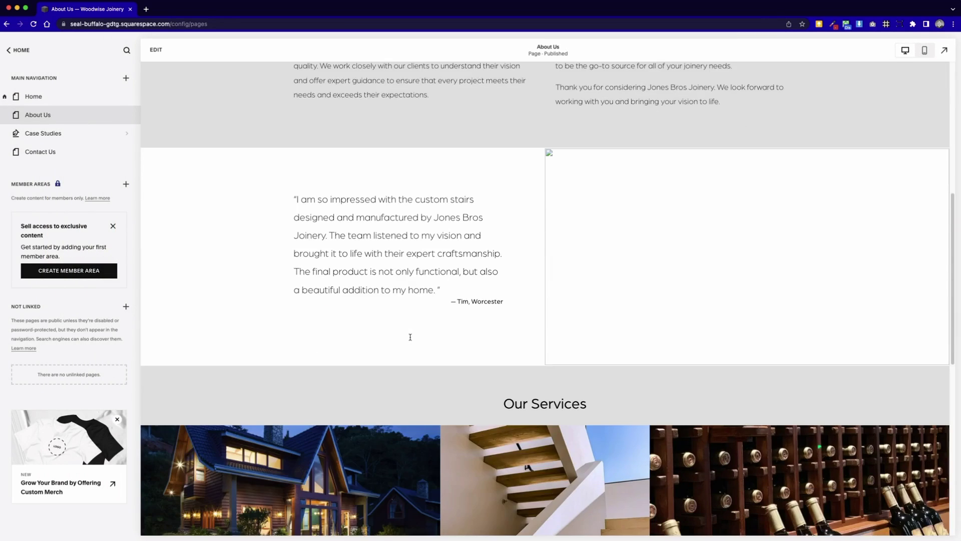
scroll(410, 336, "down", 4)
scroll(410, 337, "down", 1)
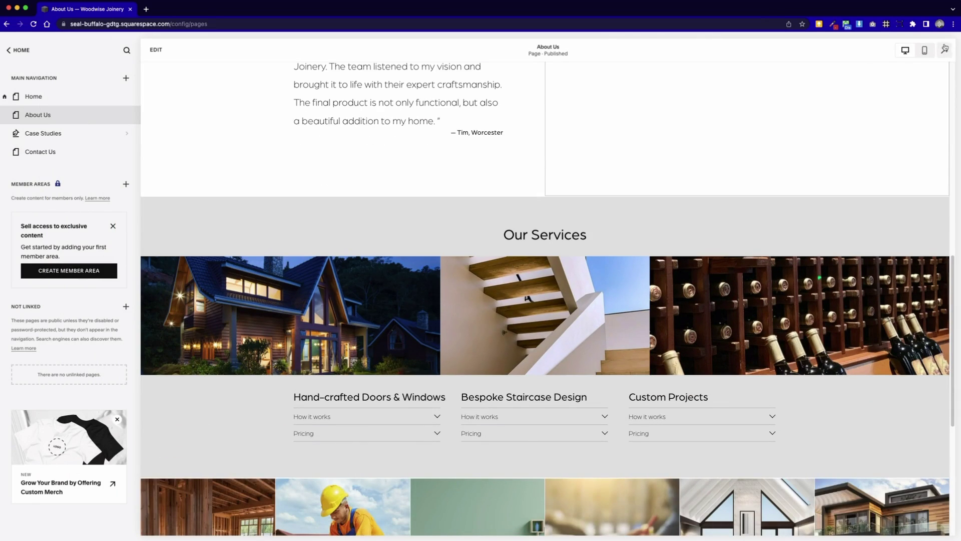
Check the About Us page at mobile size, then show the Home page at desktop size
left_click(925, 50)
scroll(564, 234, "down", 1)
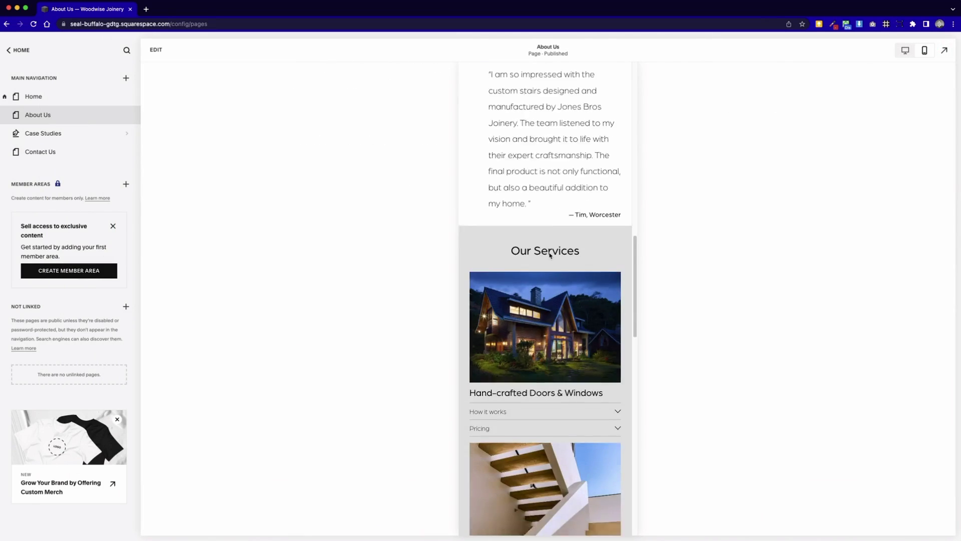
scroll(551, 256, "down", 6)
scroll(550, 255, "down", 5)
scroll(551, 255, "down", 5)
scroll(550, 255, "down", 3)
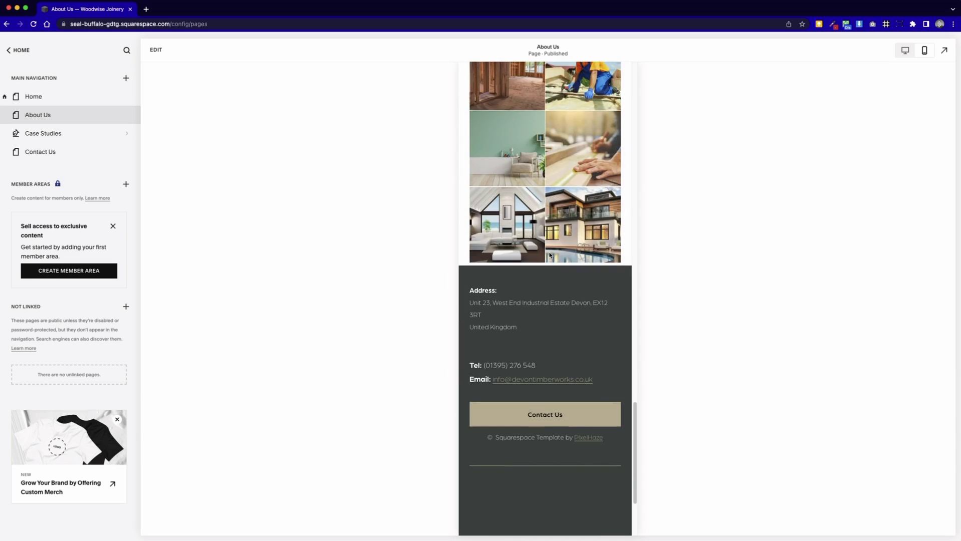
scroll(550, 256, "up", 2)
scroll(550, 256, "up", 6)
scroll(549, 256, "up", 6)
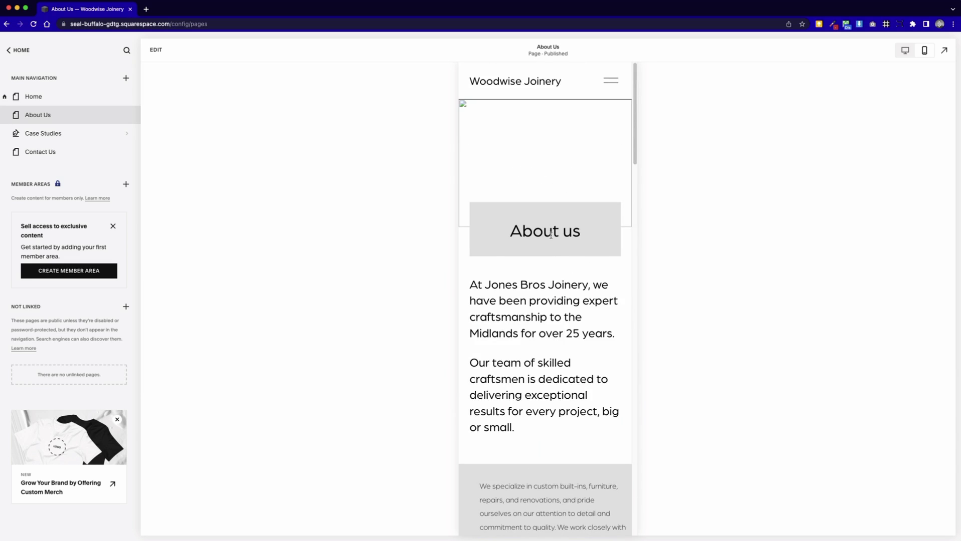
left_click(96, 97)
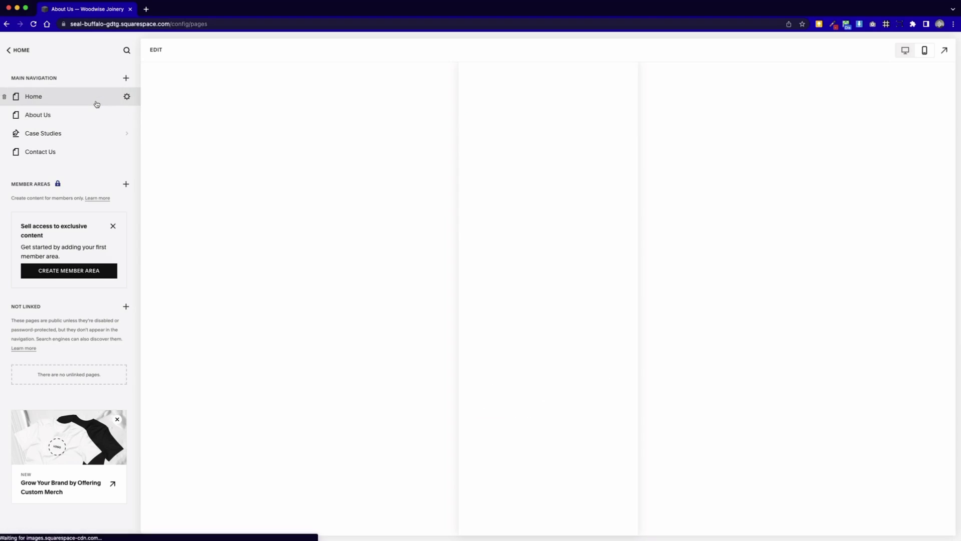
left_click(907, 50)
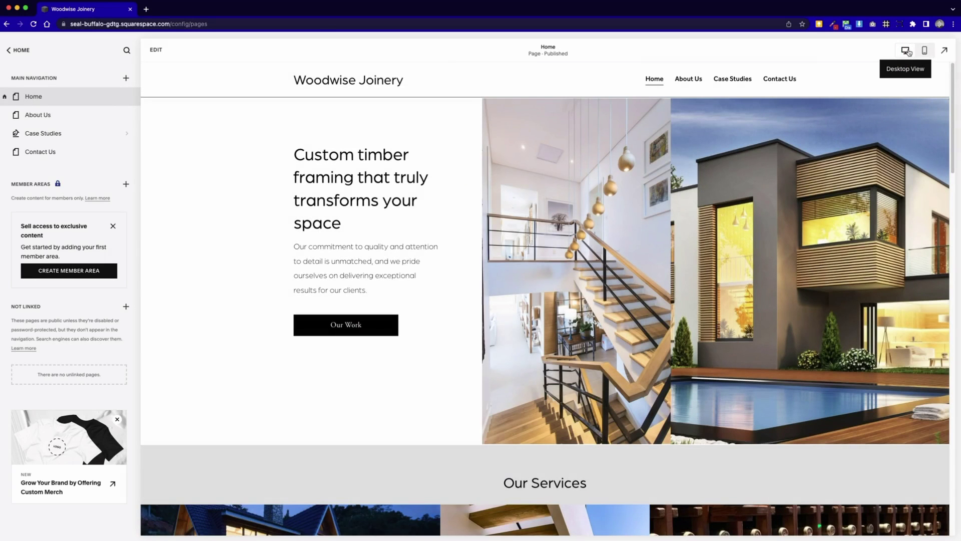